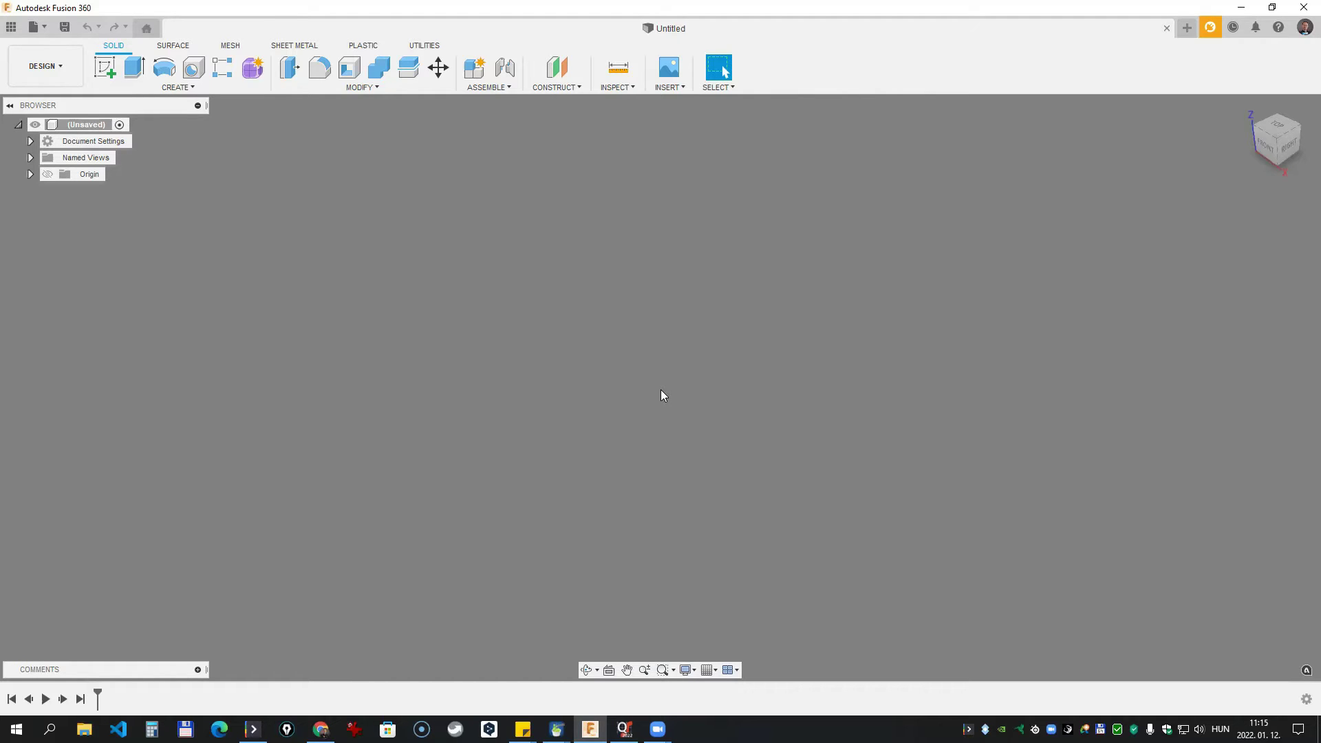
# - Browse the Product Design extensions in the extension manager, then close it
pyautogui.click(1210, 28)
pyautogui.click(455, 324)
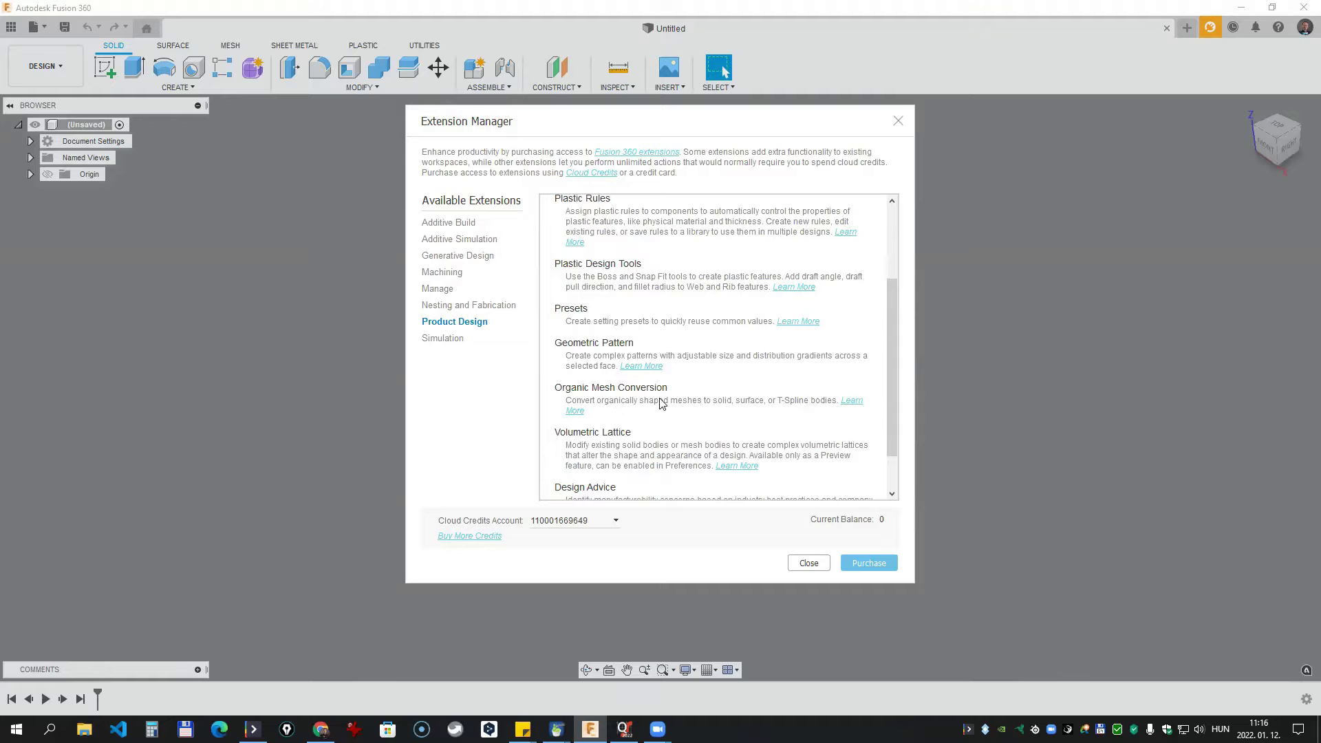
pyautogui.click(798, 562)
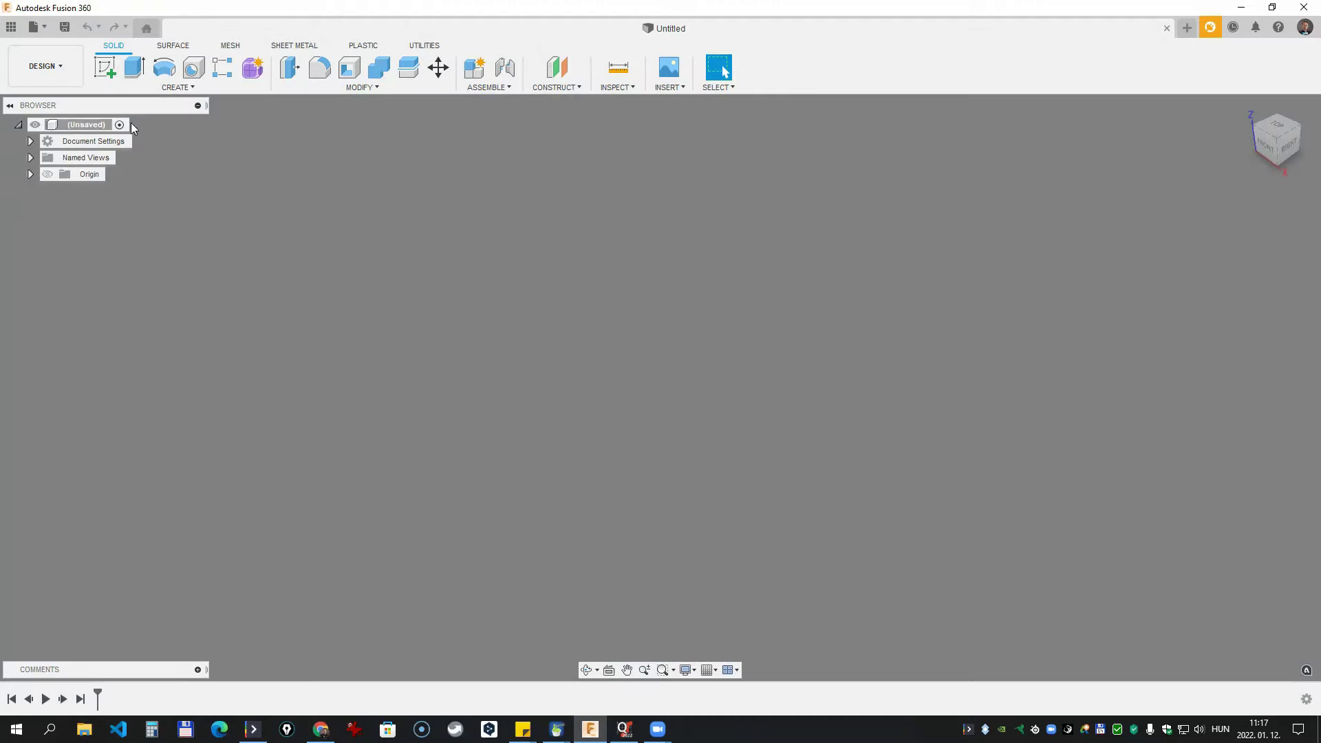
# - Open Body1.stl from the local computer into a new design
pyautogui.click(45, 30)
pyautogui.click(50, 124)
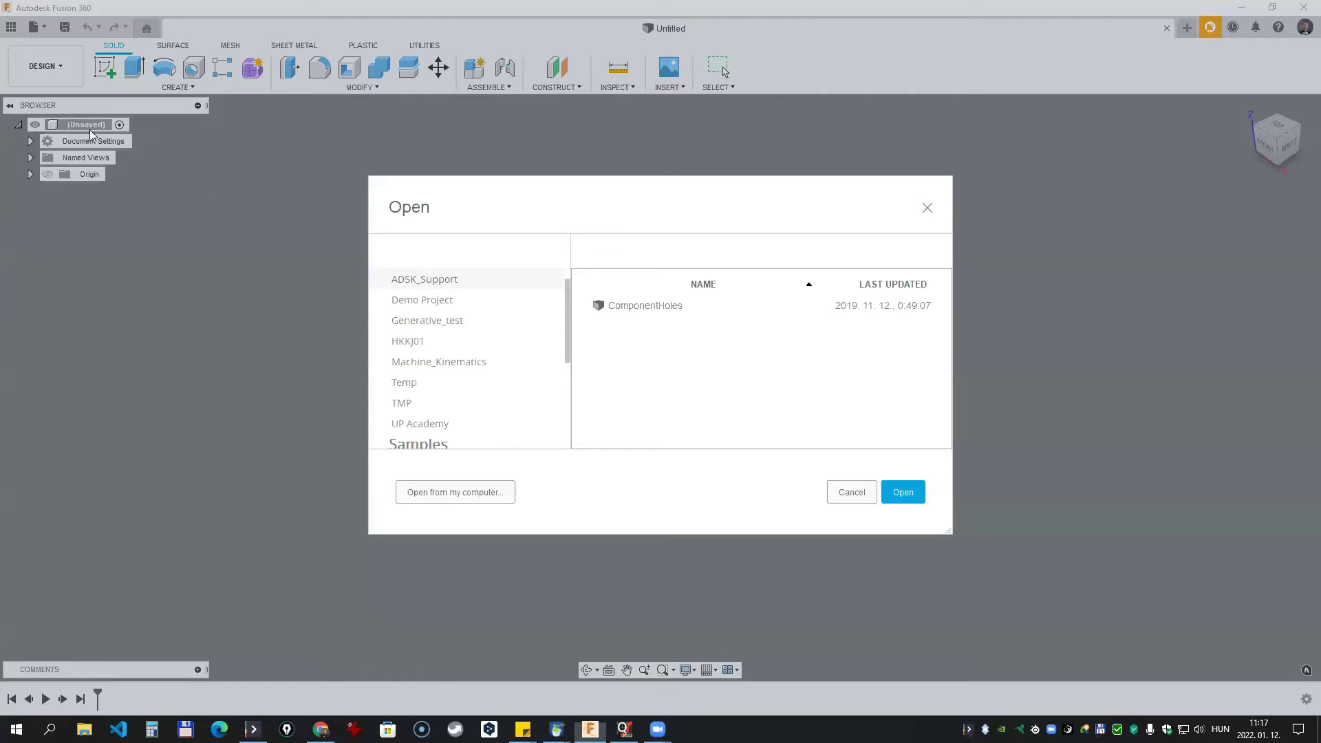
pyautogui.click(454, 492)
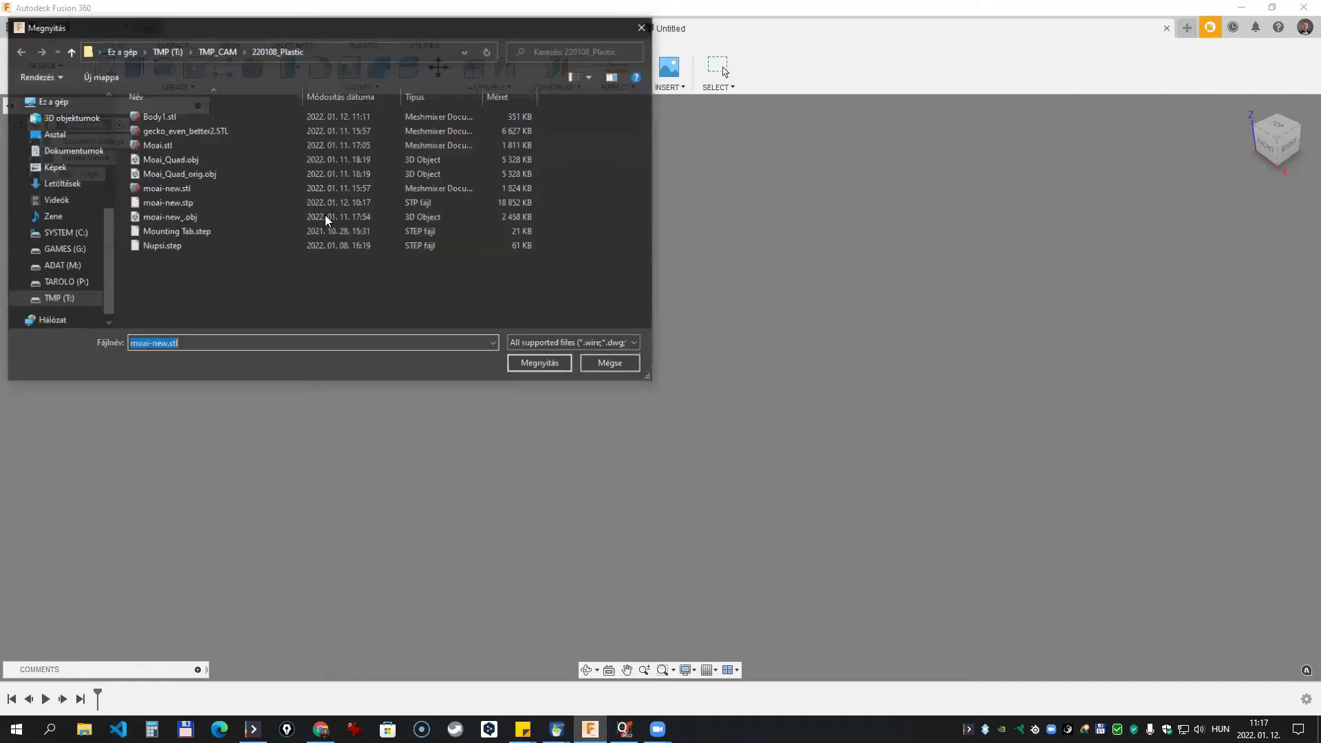
pyautogui.click(162, 118)
pyautogui.click(535, 364)
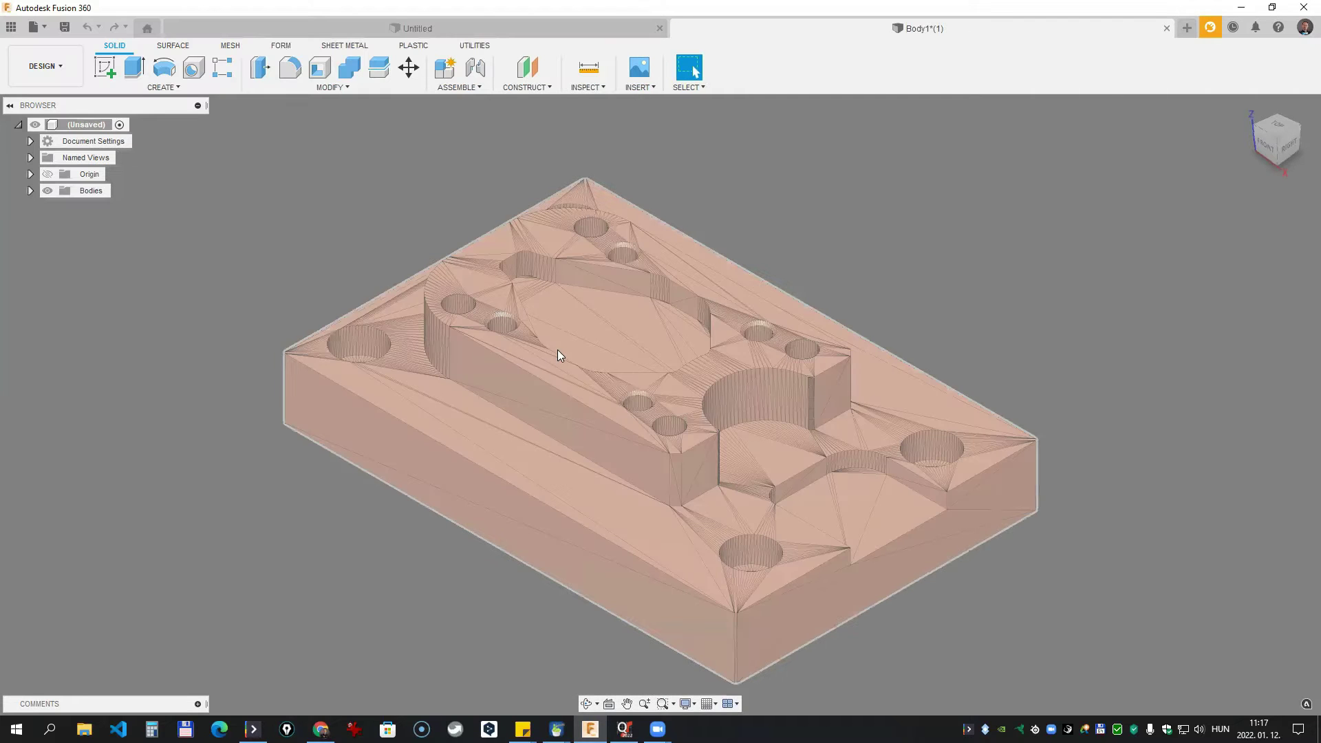
# - Orbit the plate mesh to inspect it from several angles
pyautogui.moveTo(532, 414)
pyautogui.keyDown('shift'); pyautogui.mouseDown(button='middle')
pyautogui.moveTo(610, 448)
pyautogui.moveTo(718, 456)
pyautogui.moveTo(525, 393)
pyautogui.moveTo(575, 399)
pyautogui.moveTo(453, 410)
pyautogui.moveTo(492, 378)
pyautogui.mouseUp(button='middle'); pyautogui.keyUp('shift')
pyautogui.keyDown('shift'); pyautogui.moveTo(541, 328); pyautogui.dragTo(587, 338, button='middle'); pyautogui.keyUp('shift')
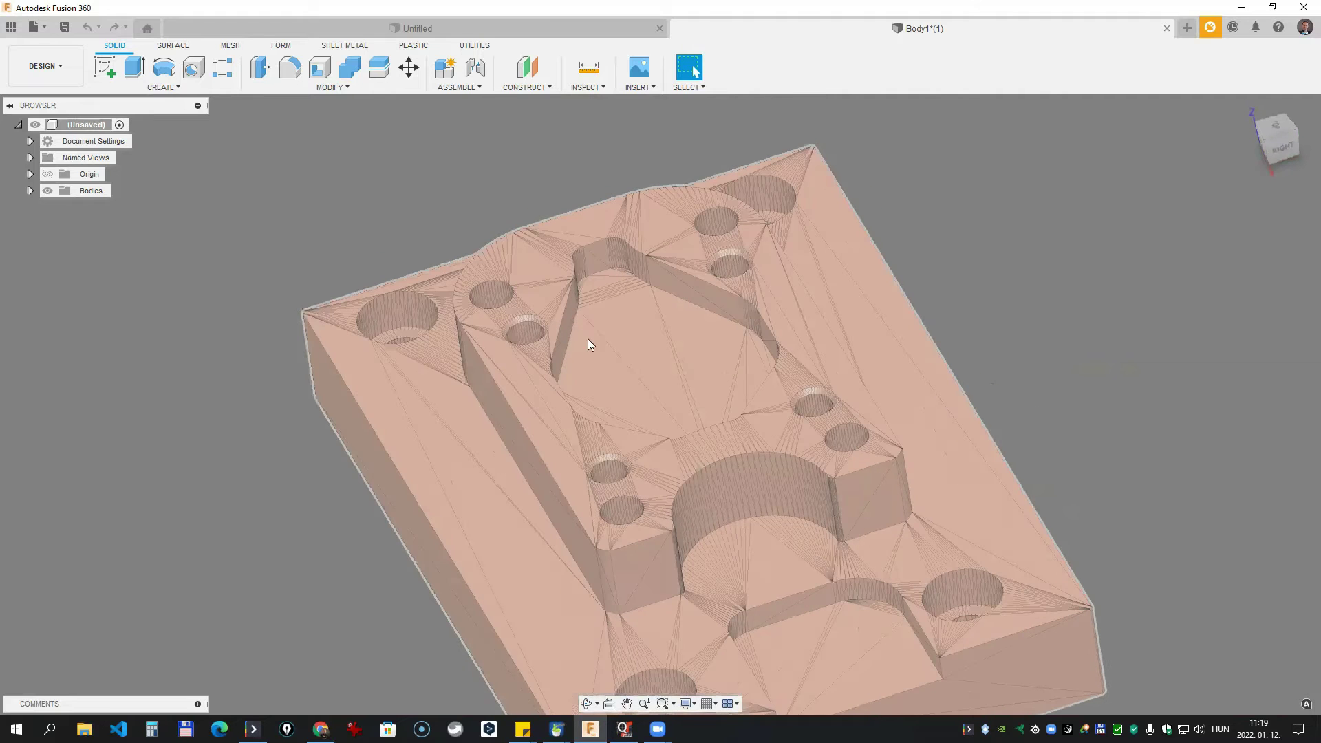
pyautogui.moveTo(741, 419)
pyautogui.keyDown('shift'); pyautogui.mouseDown(button='middle')
pyautogui.moveTo(788, 405)
pyautogui.moveTo(905, 406)
pyautogui.mouseUp(button='middle'); pyautogui.keyUp('shift')
pyautogui.keyDown('shift'); pyautogui.moveTo(464, 200); pyautogui.dragTo(353, 120, button='middle'); pyautogui.keyUp('shift')
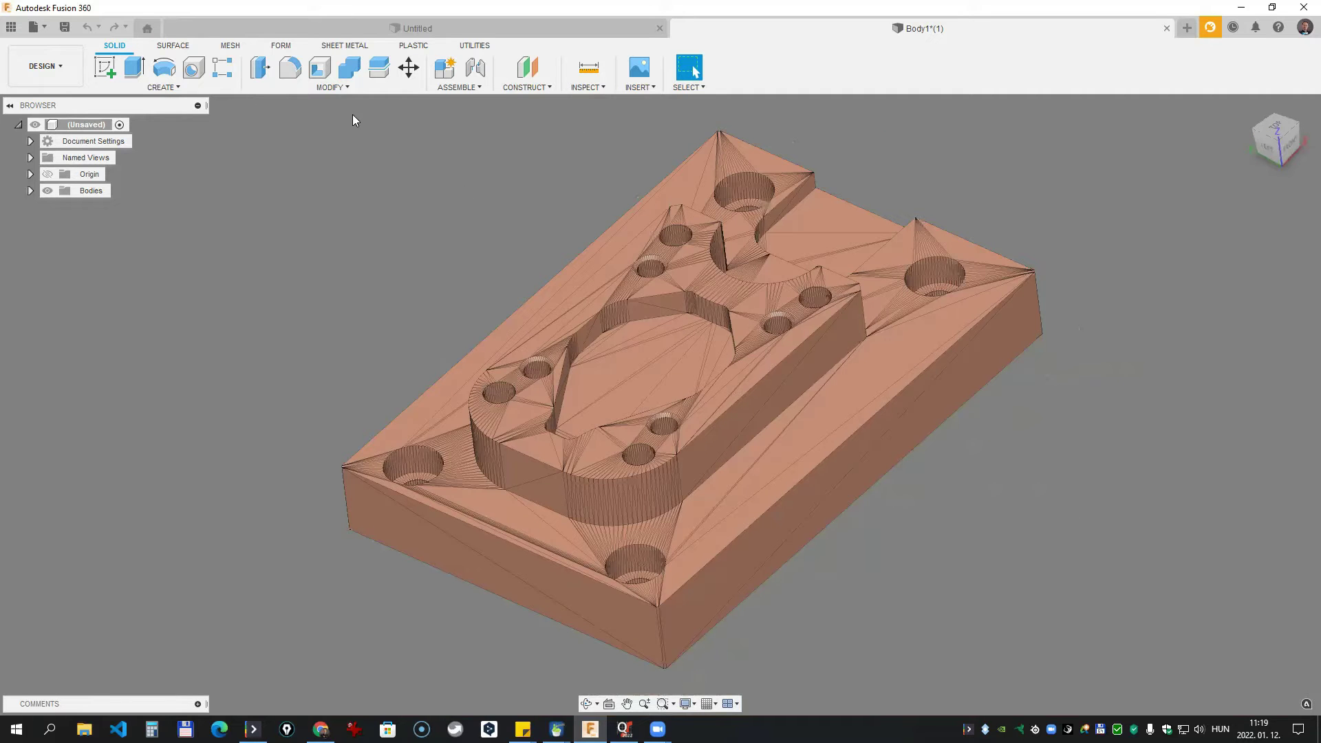
# - Generate face groups on the plate mesh and inspect the coloured groups
pyautogui.click(230, 46)
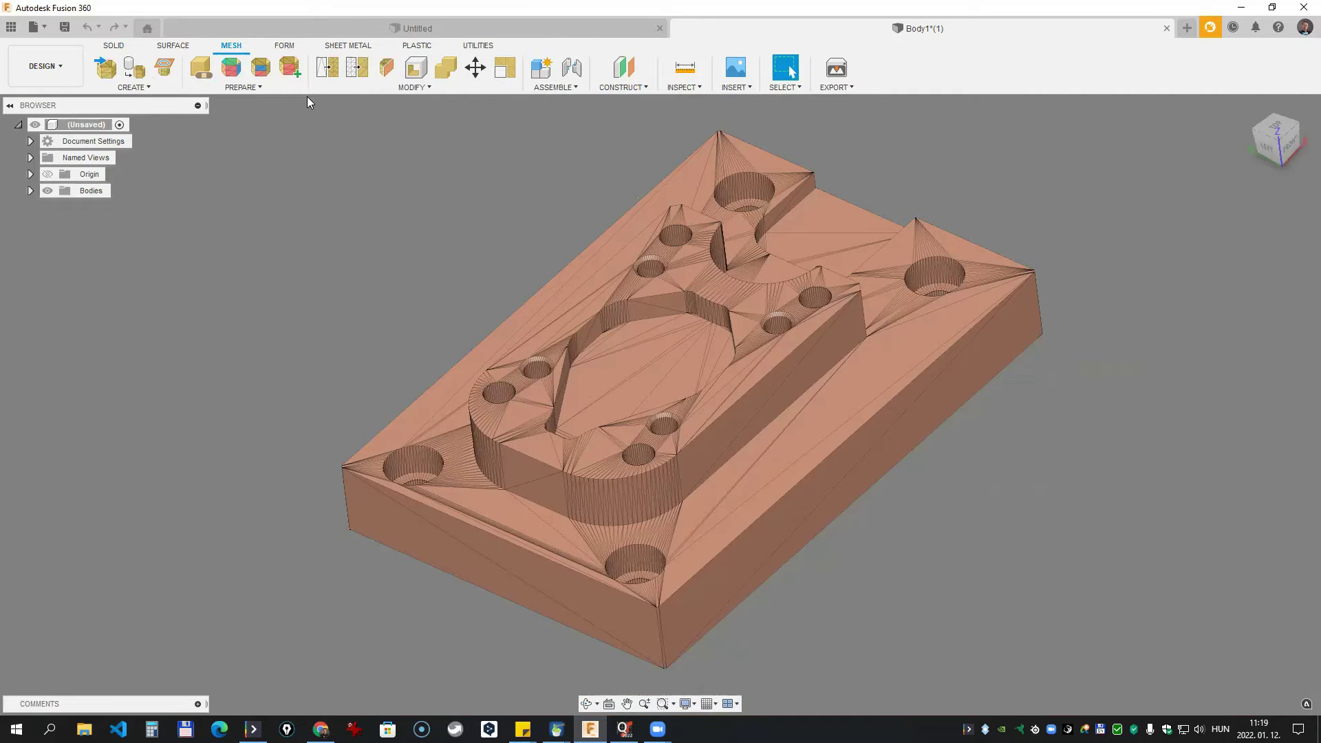
pyautogui.click(258, 88)
pyautogui.click(247, 114)
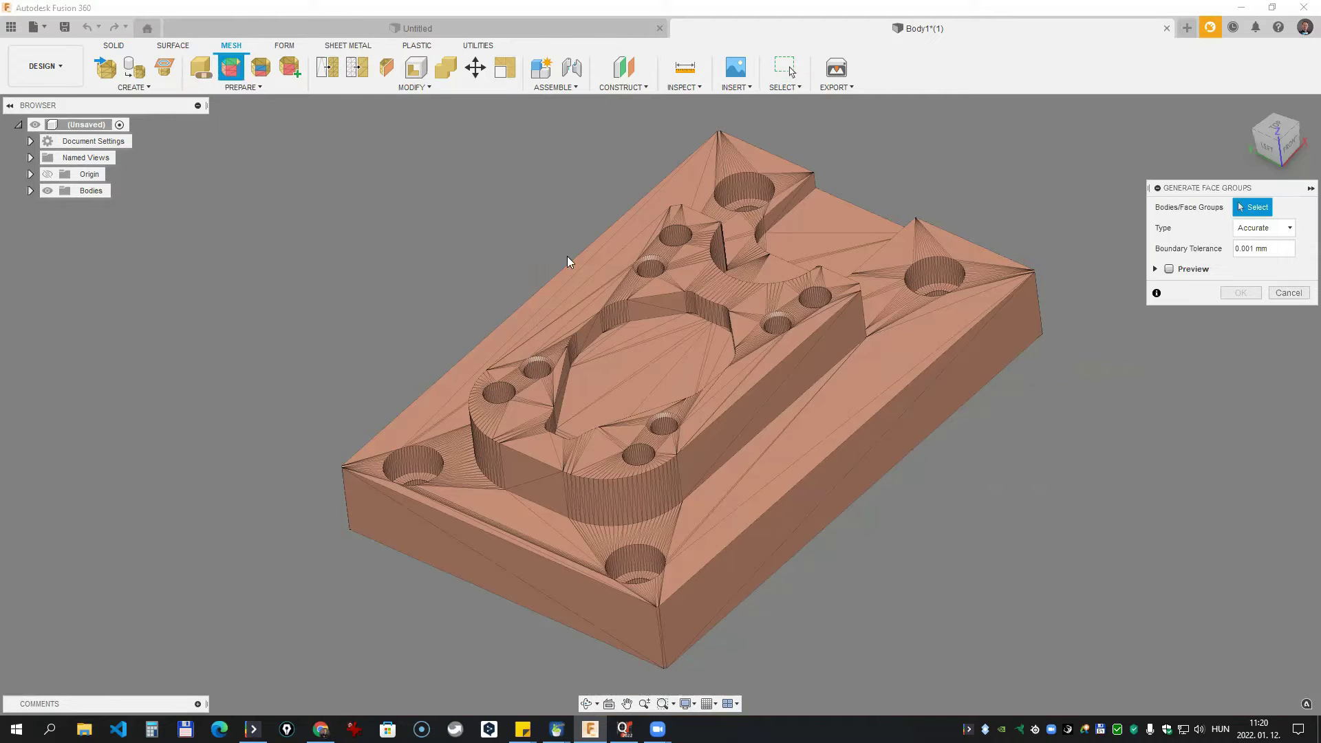
pyautogui.click(724, 302)
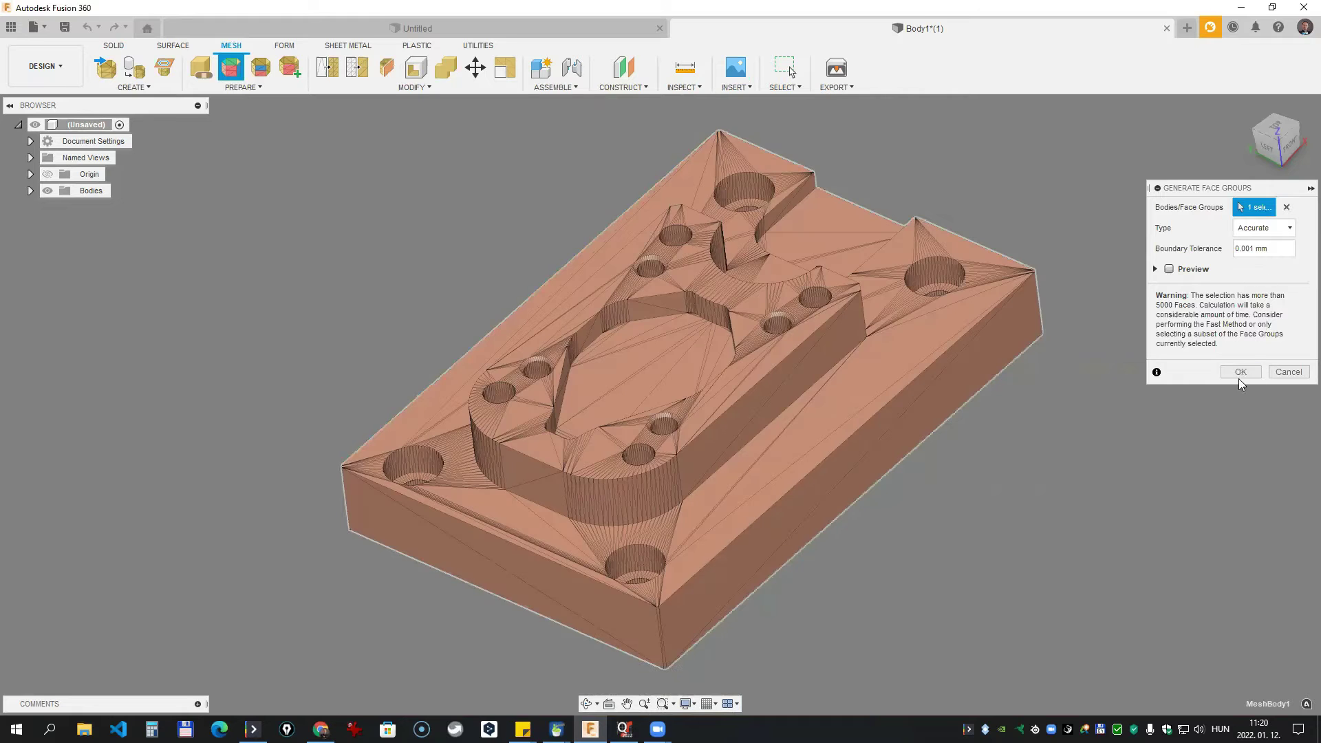
pyautogui.press('Return')
pyautogui.keyDown('shift'); pyautogui.moveTo(837, 378); pyautogui.dragTo(812, 357, button='middle'); pyautogui.keyUp('shift')
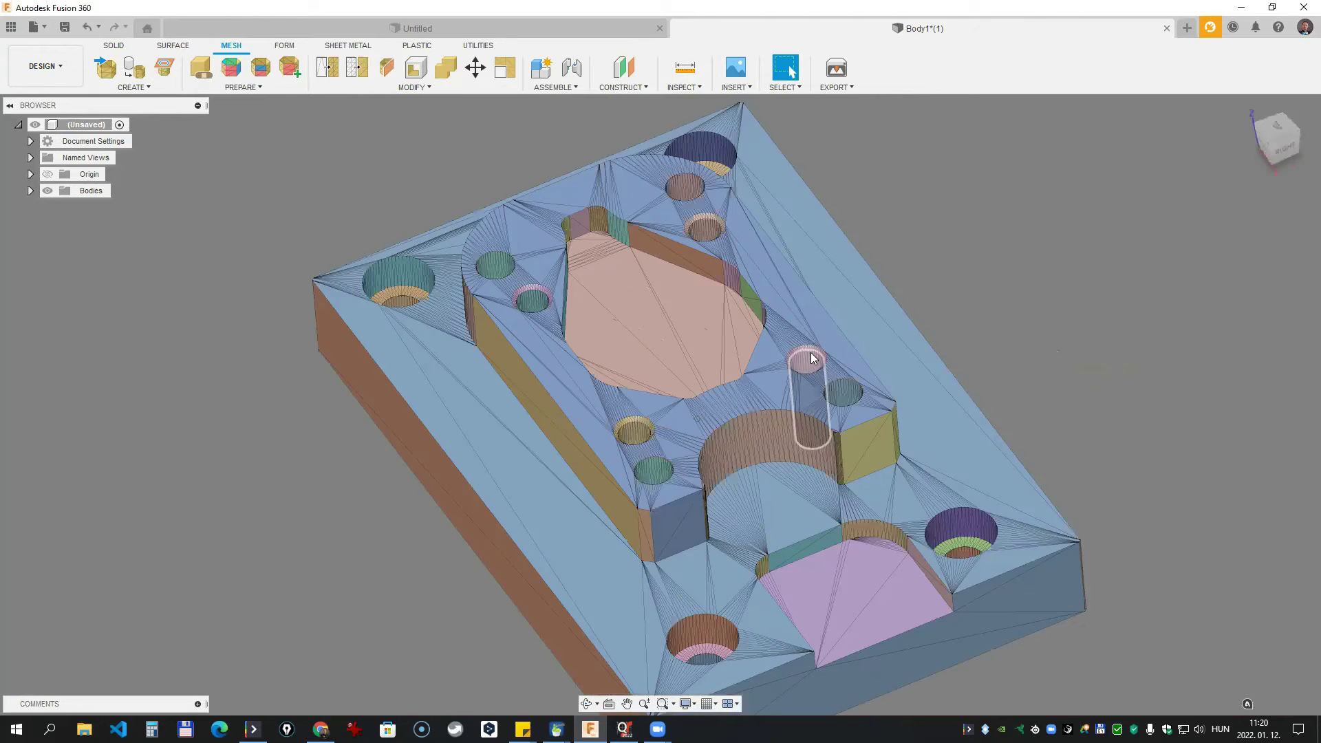
pyautogui.moveTo(777, 306)
pyautogui.keyDown('shift'); pyautogui.mouseDown(button='middle')
pyautogui.moveTo(713, 278)
pyautogui.moveTo(681, 300)
pyautogui.moveTo(769, 367)
pyautogui.mouseUp(button='middle'); pyautogui.keyUp('shift')
pyautogui.keyDown('shift'); pyautogui.moveTo(849, 372); pyautogui.dragTo(1019, 387, button='middle'); pyautogui.keyUp('shift')
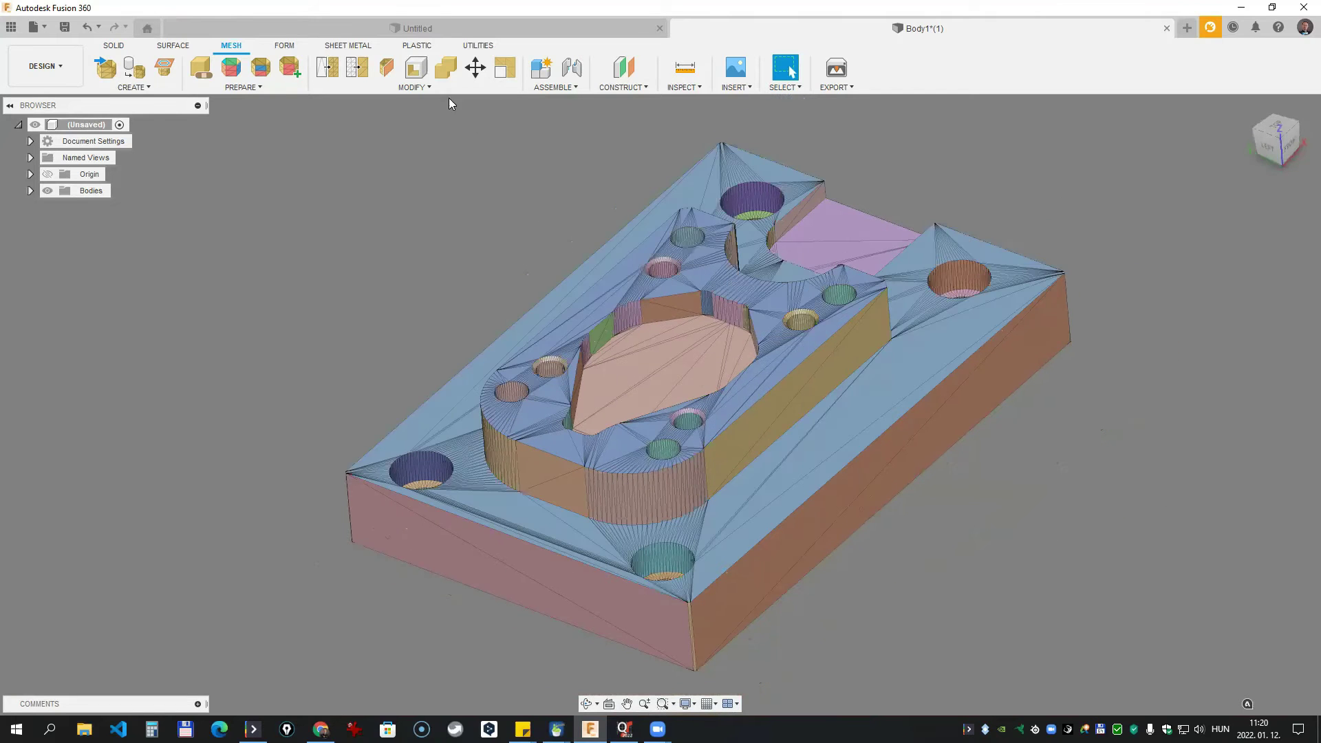
# - Convert the plate mesh to a solid with the Prismatic method, then bring up File > Open
pyautogui.click(414, 87)
pyautogui.click(353, 286)
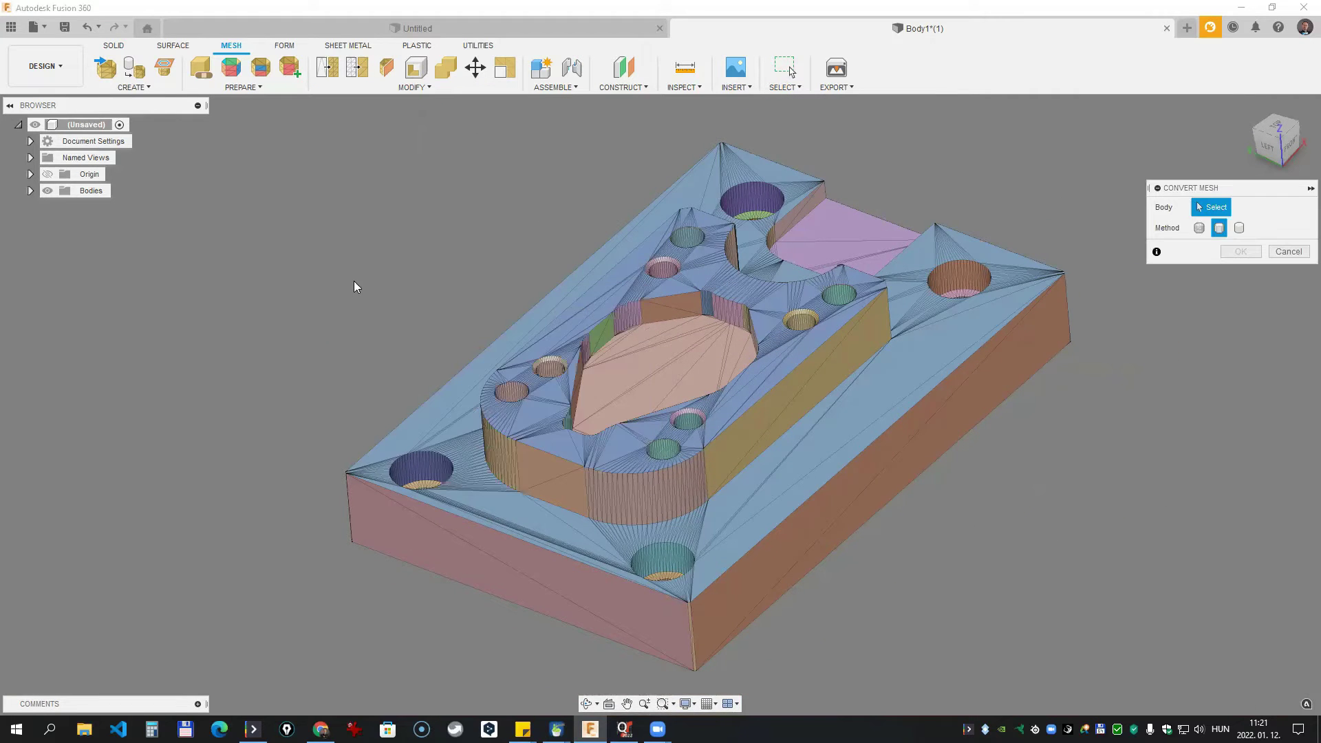
pyautogui.click(952, 305)
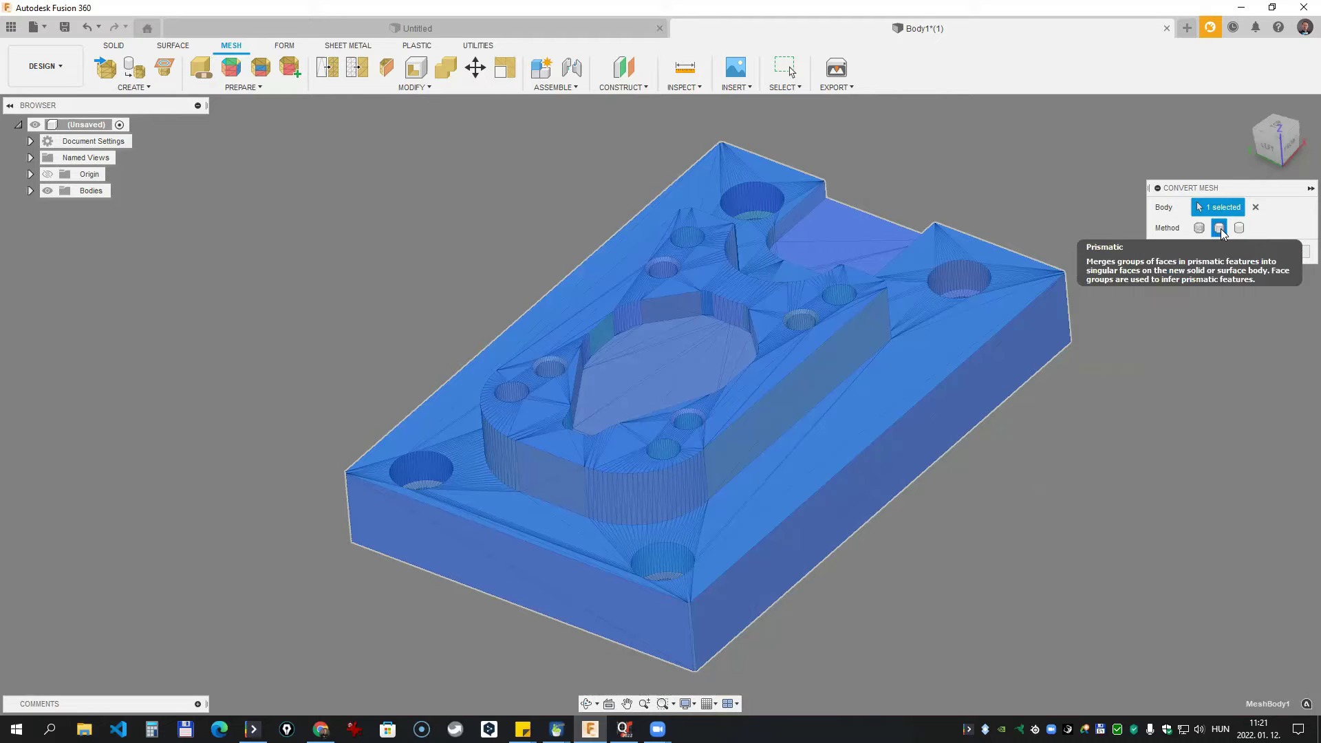
pyautogui.click(1245, 255)
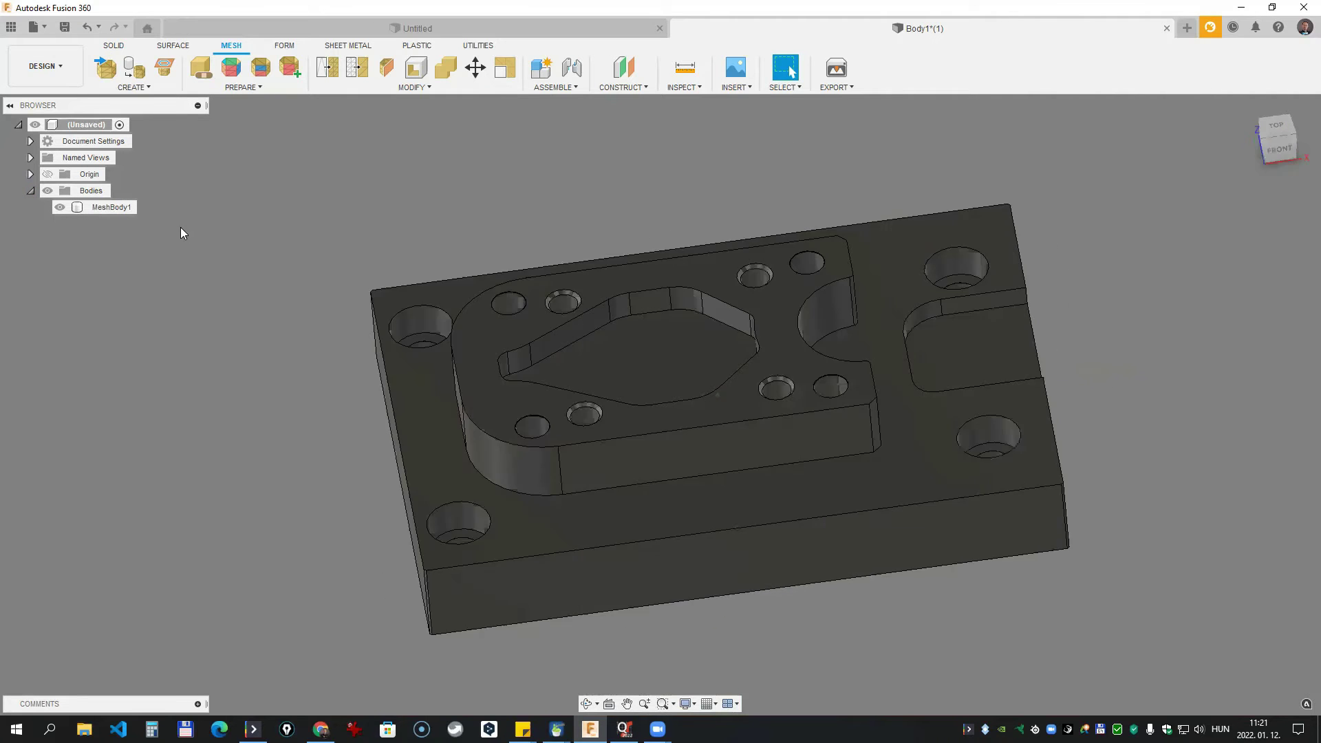
pyautogui.click(42, 31)
pyautogui.click(103, 125)
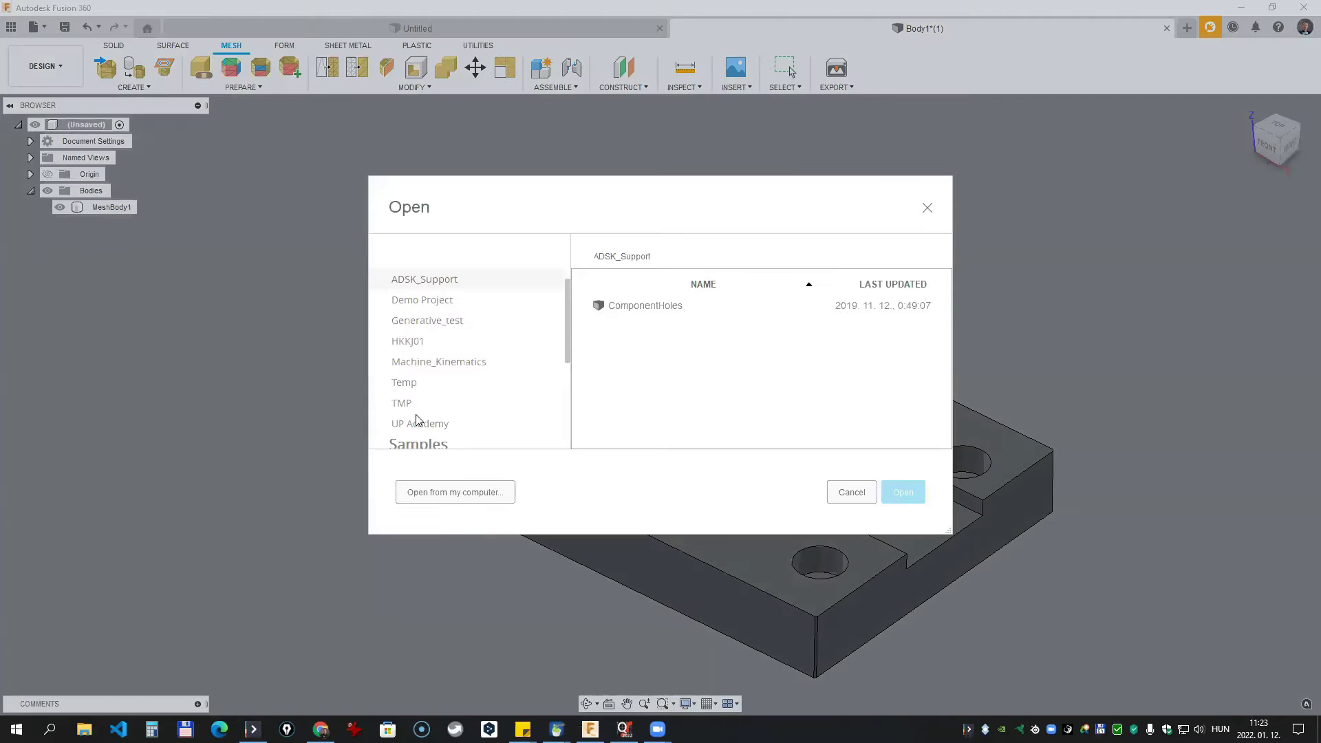
# - Open the moai-new mesh and convert it to a solid with the Faceted method
pyautogui.click(455, 492)
pyautogui.doubleClick(169, 249)
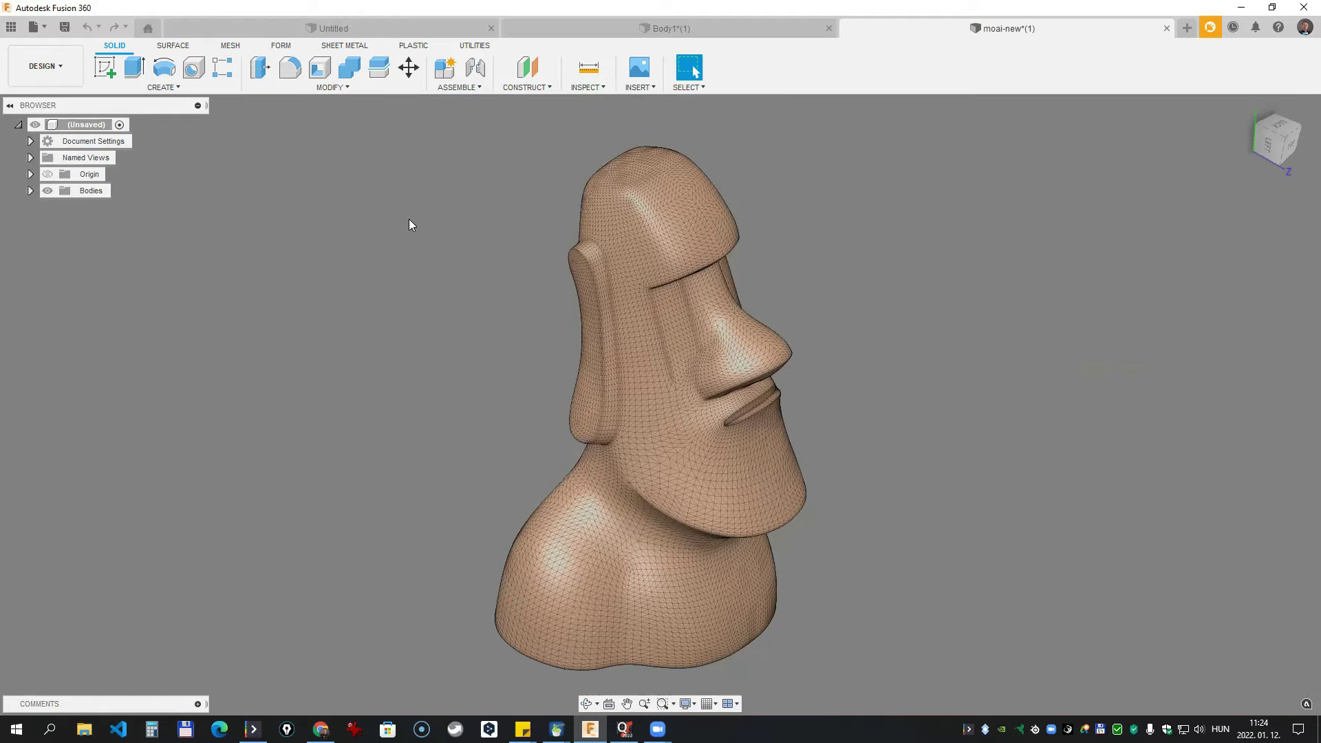
pyautogui.click(232, 47)
pyautogui.click(399, 90)
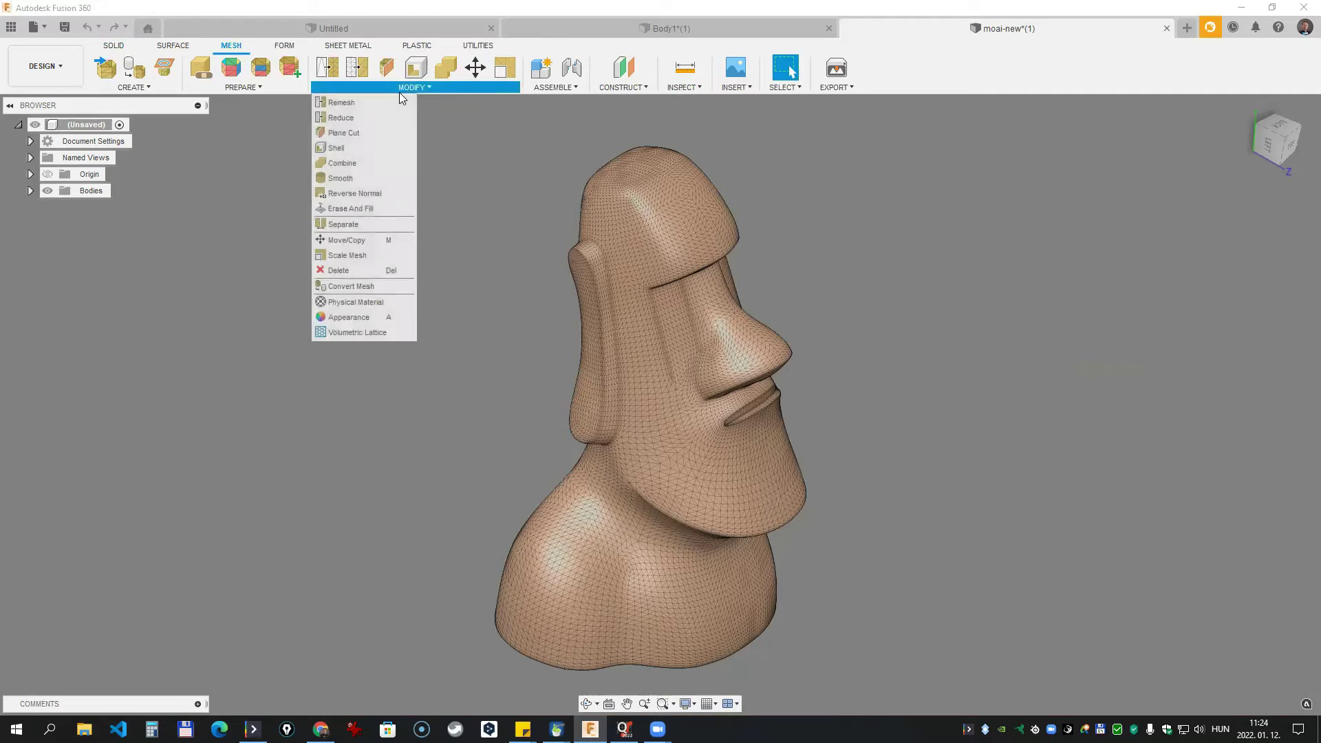
pyautogui.click(351, 286)
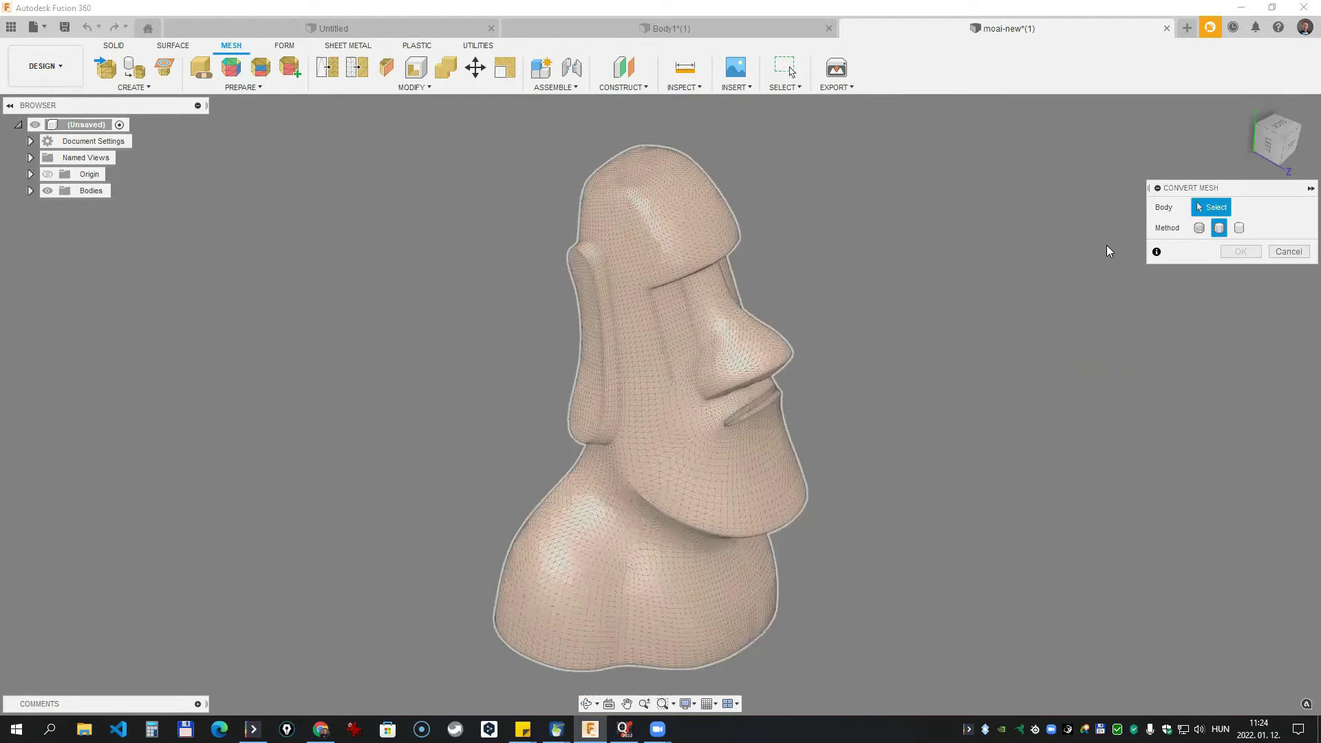
pyautogui.click(788, 349)
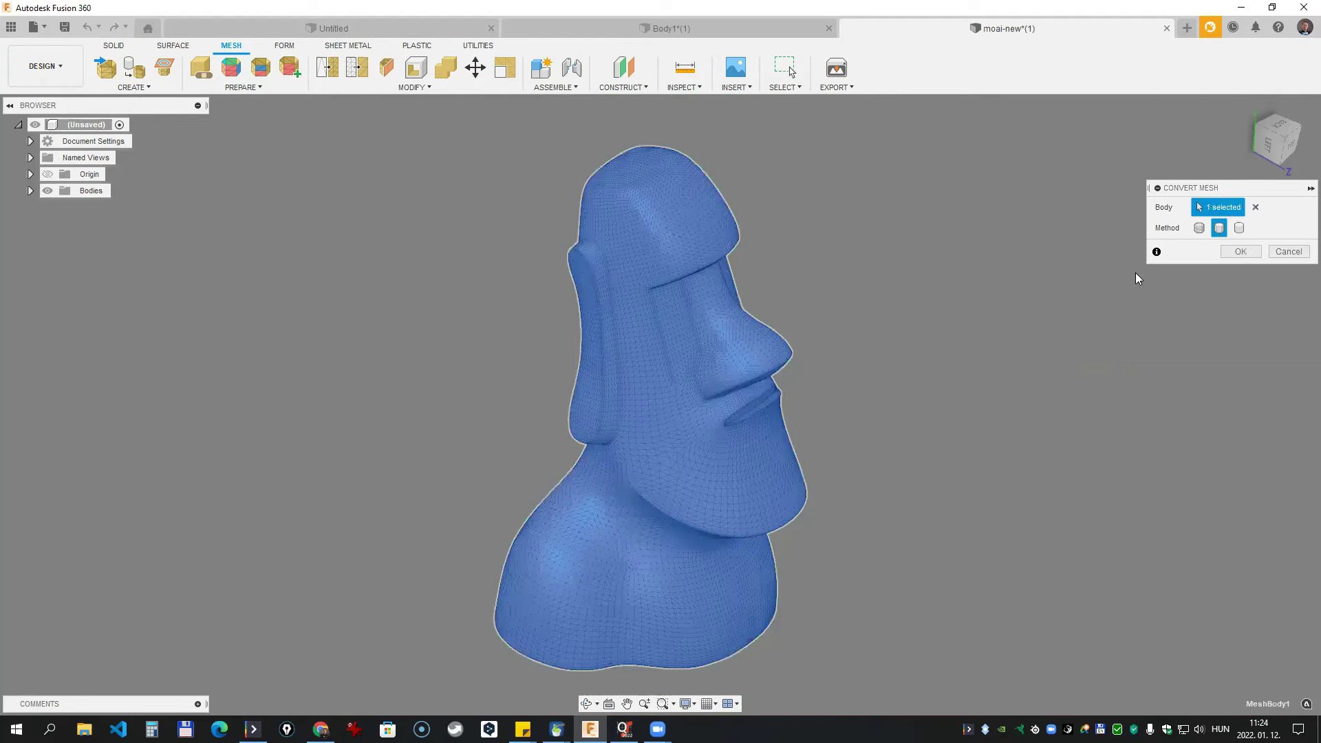
pyautogui.click(1199, 228)
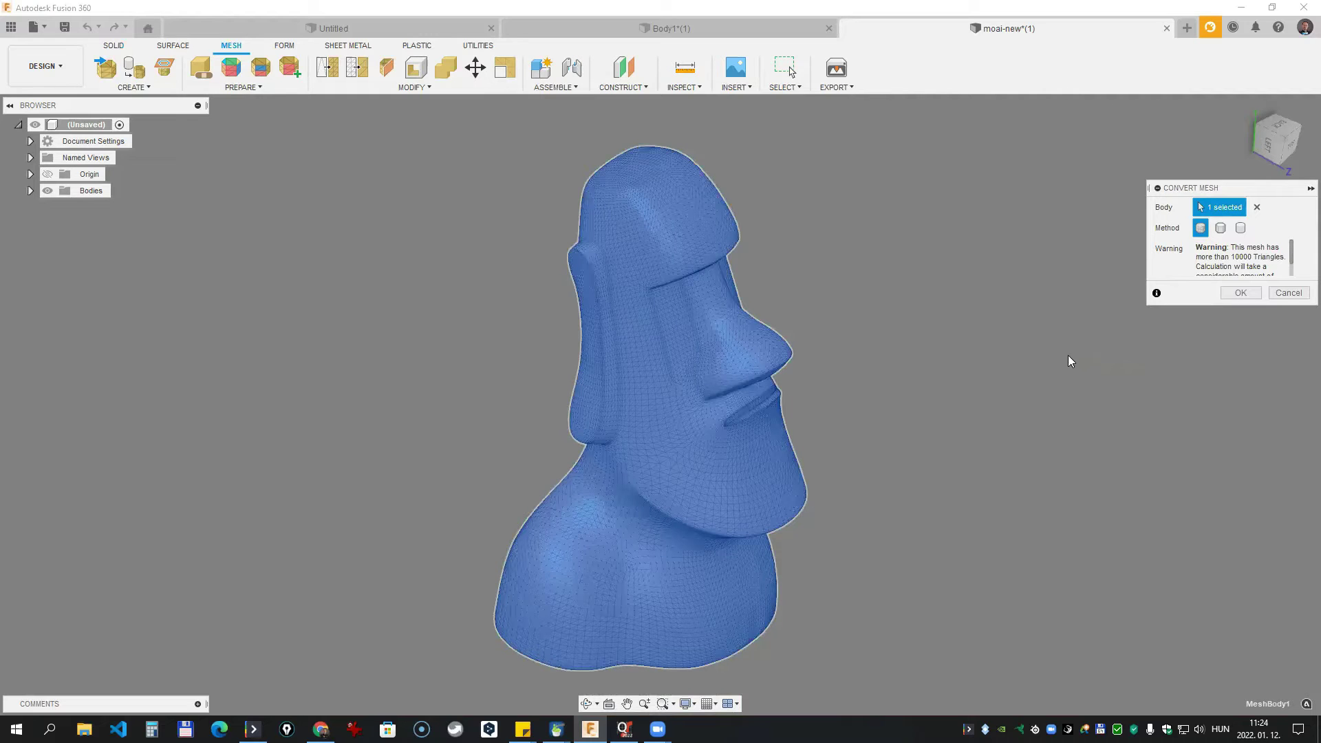
pyautogui.click(1240, 293)
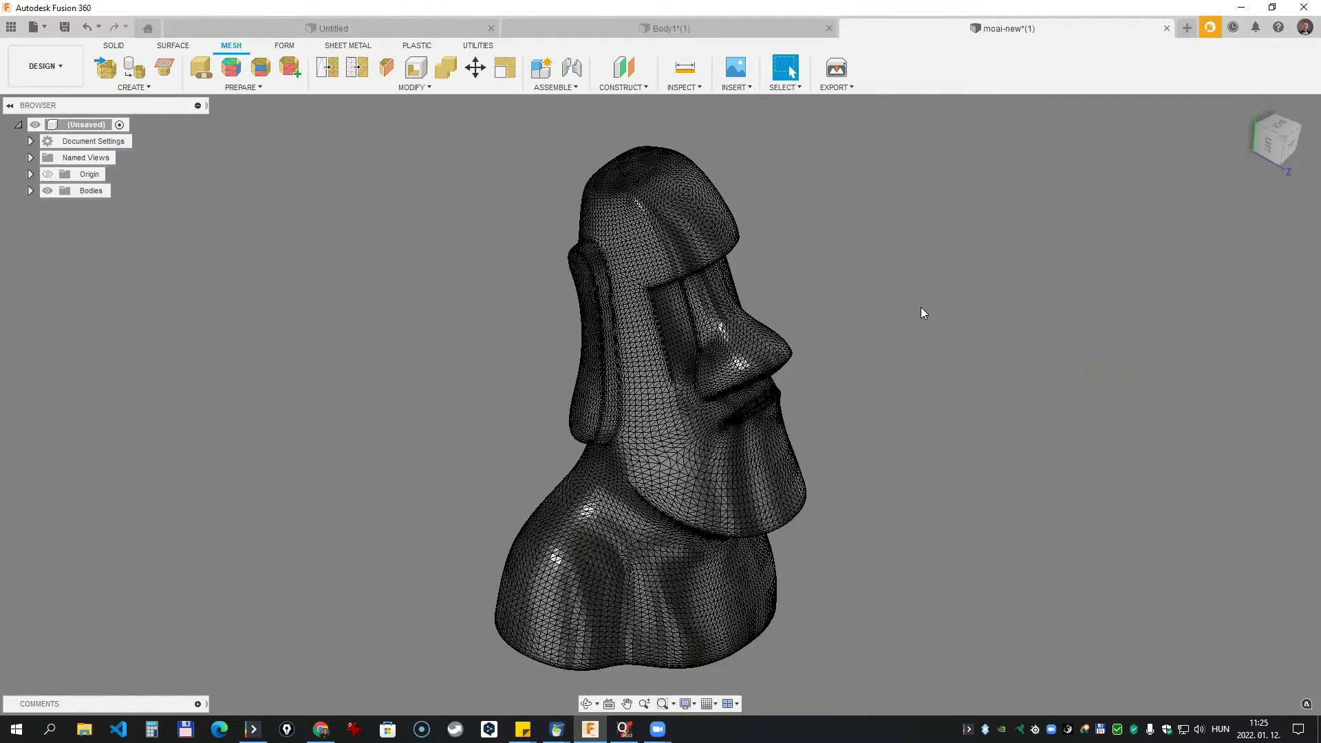
# - In the Form tools, review the Utilities > Convert types, then cancel with Esc
pyautogui.click(285, 49)
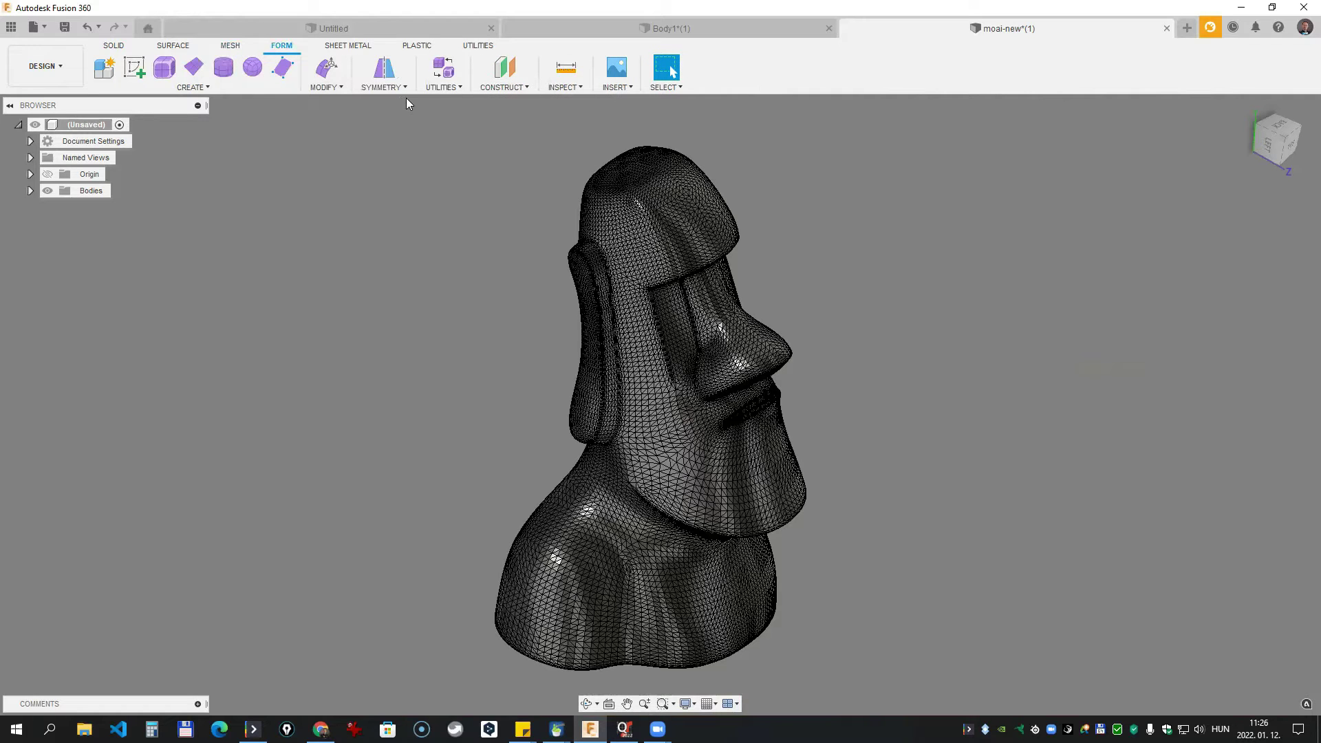
pyautogui.click(444, 87)
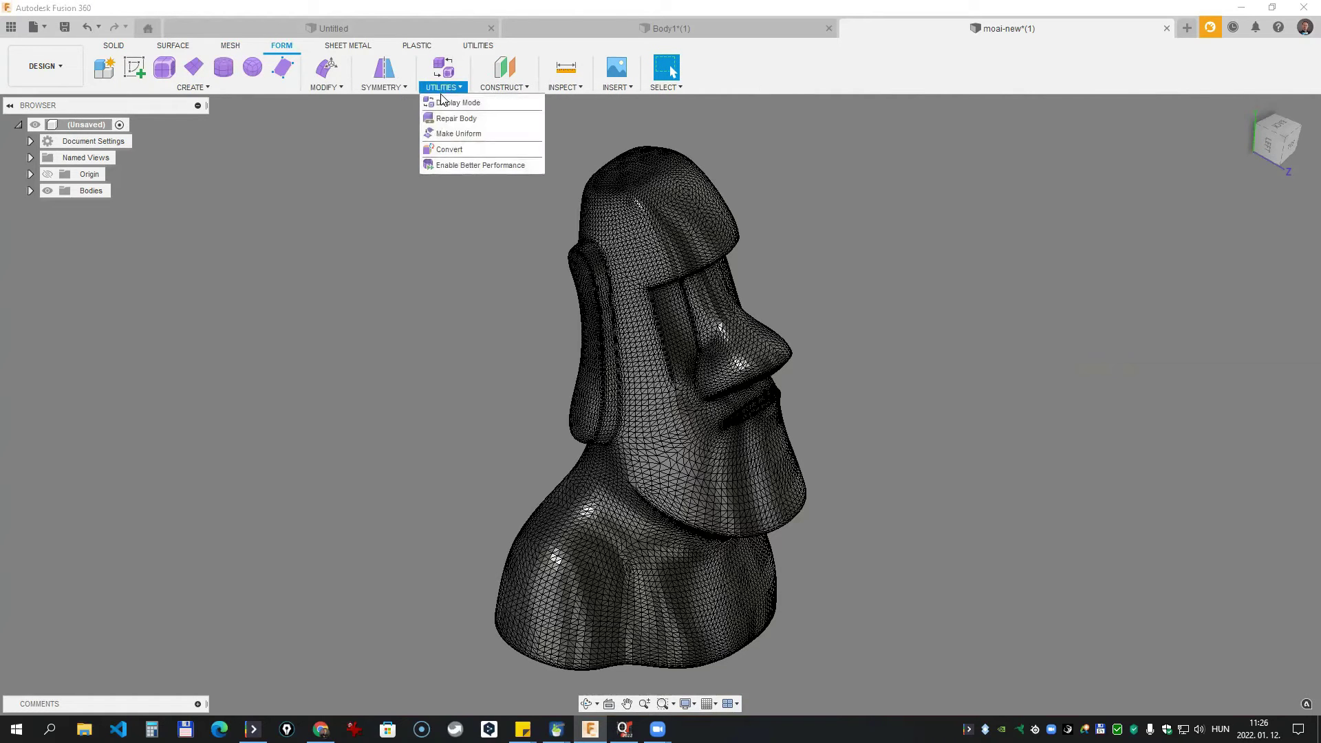
pyautogui.click(445, 150)
pyautogui.click(1252, 208)
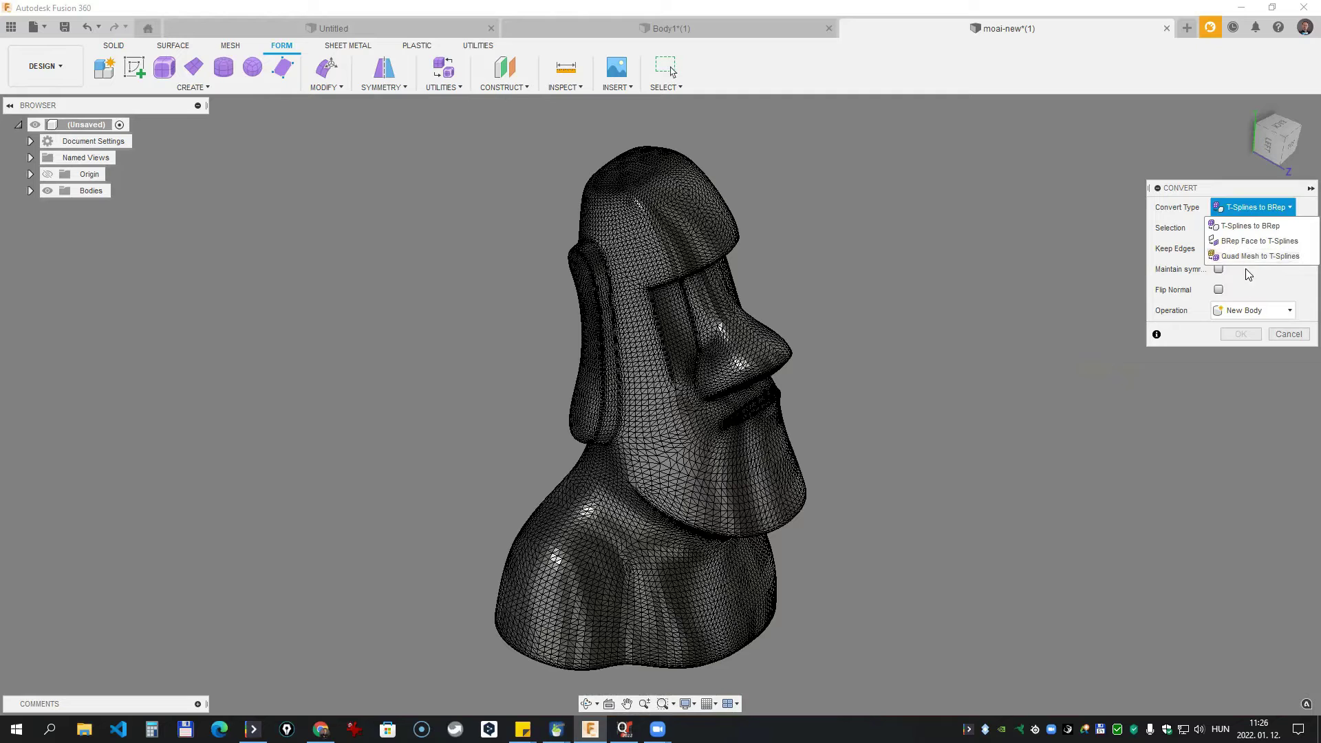
pyautogui.press('Escape')
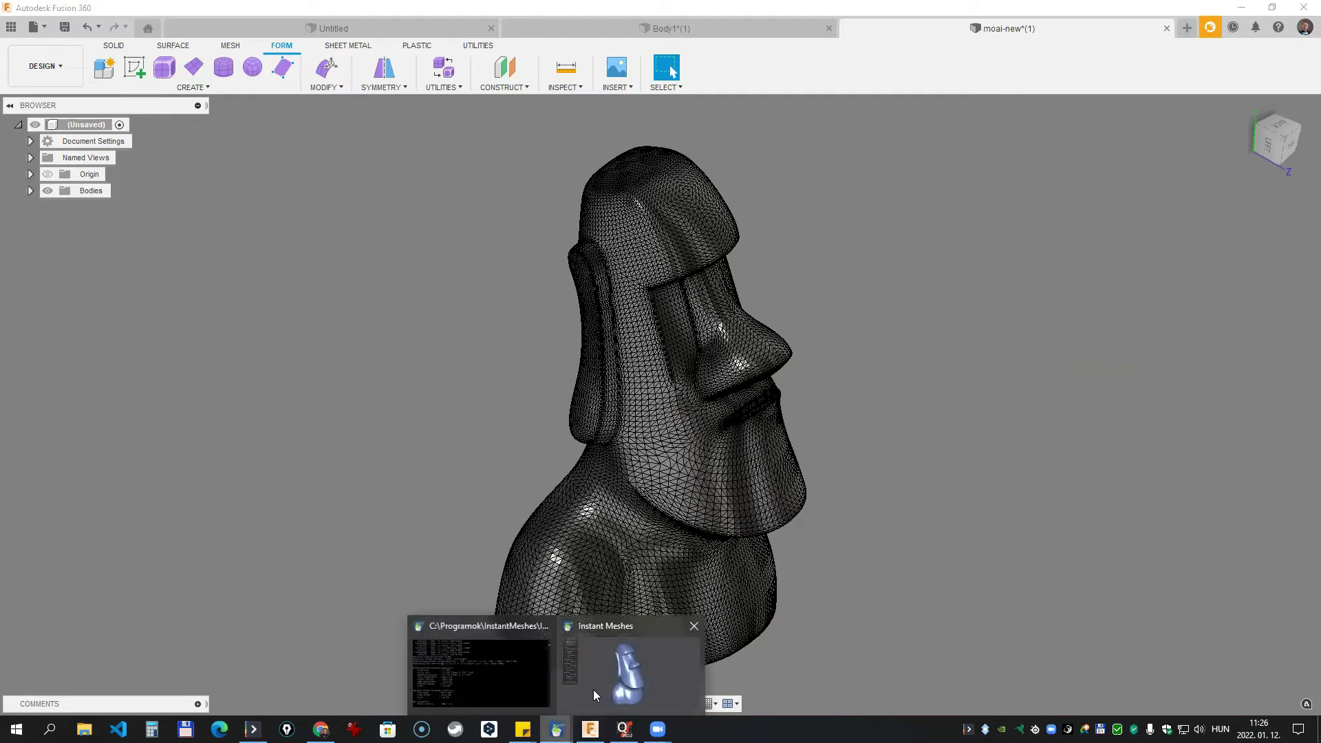
# - In Instant Meshes, raise the target vertex count and solve the orientation and position fields
pyautogui.moveTo(555, 729)
pyautogui.click(597, 684)
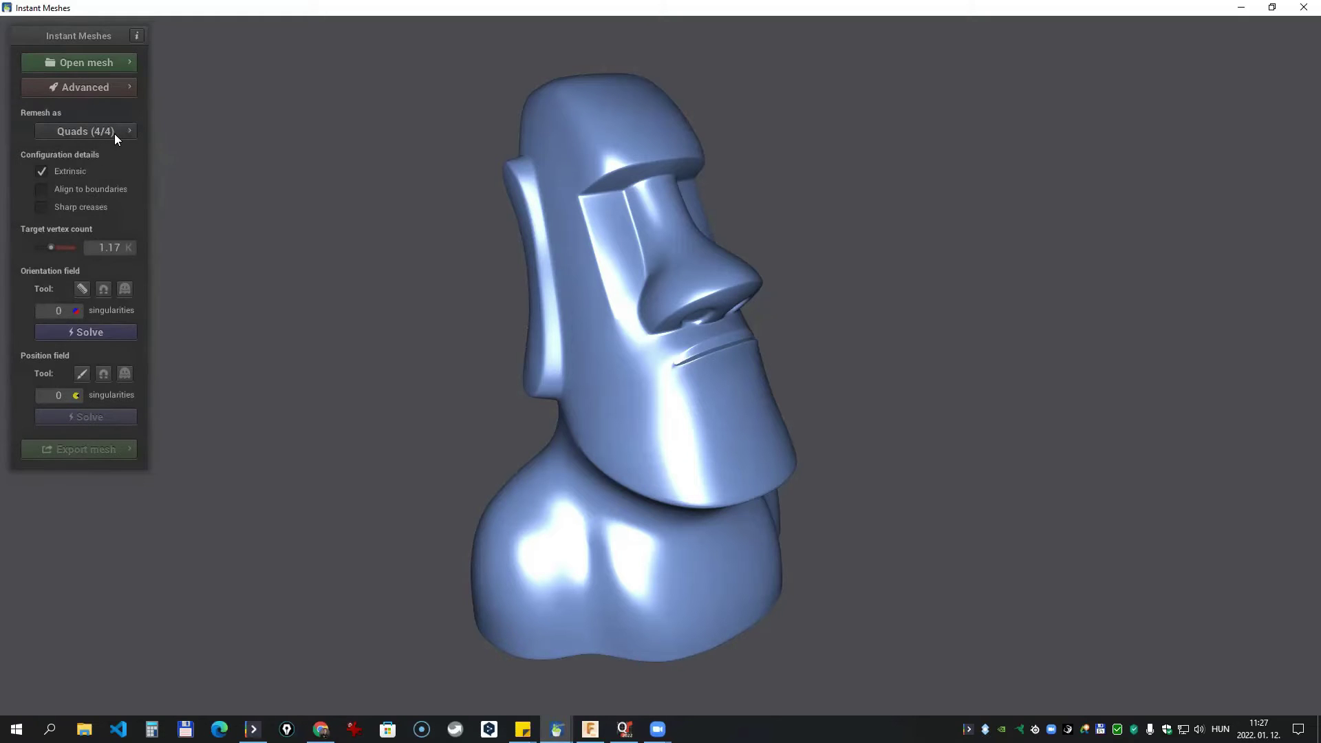
pyautogui.moveTo(49, 245); pyautogui.dragTo(74, 248)
pyautogui.click(85, 331)
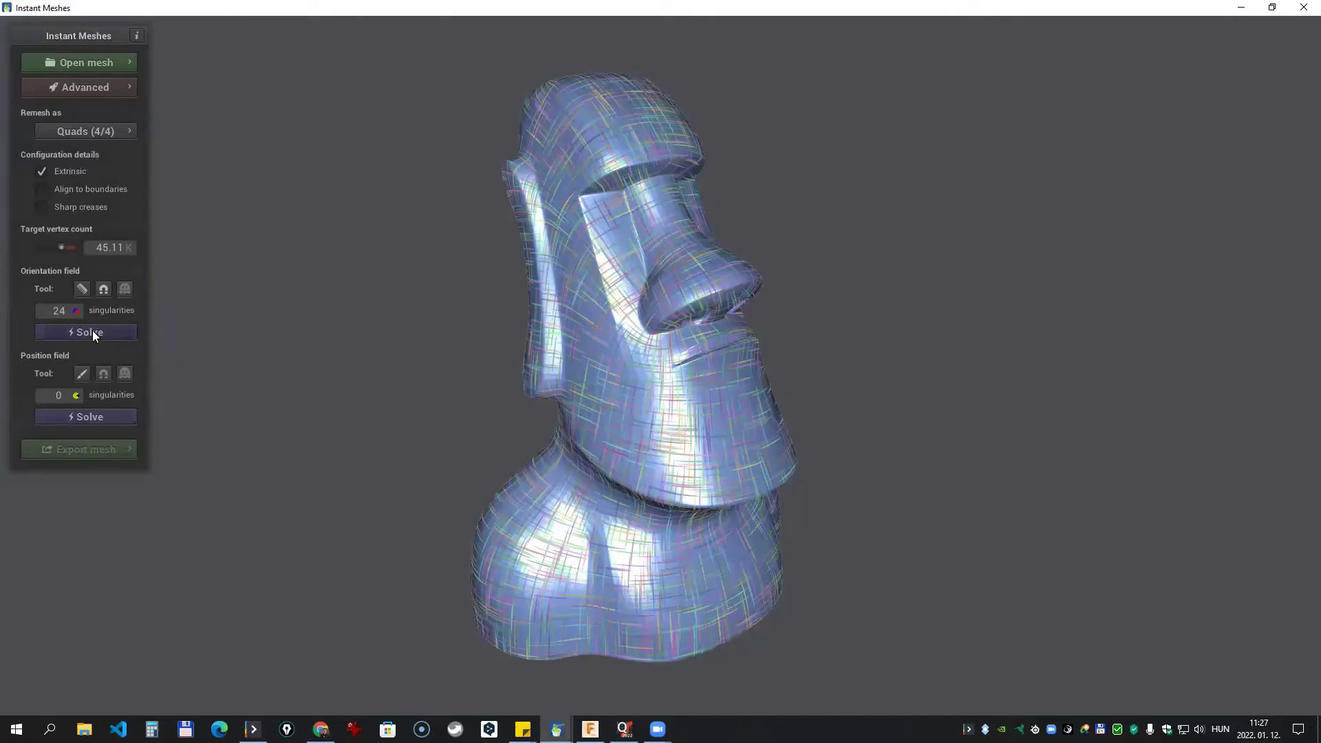
pyautogui.click(87, 419)
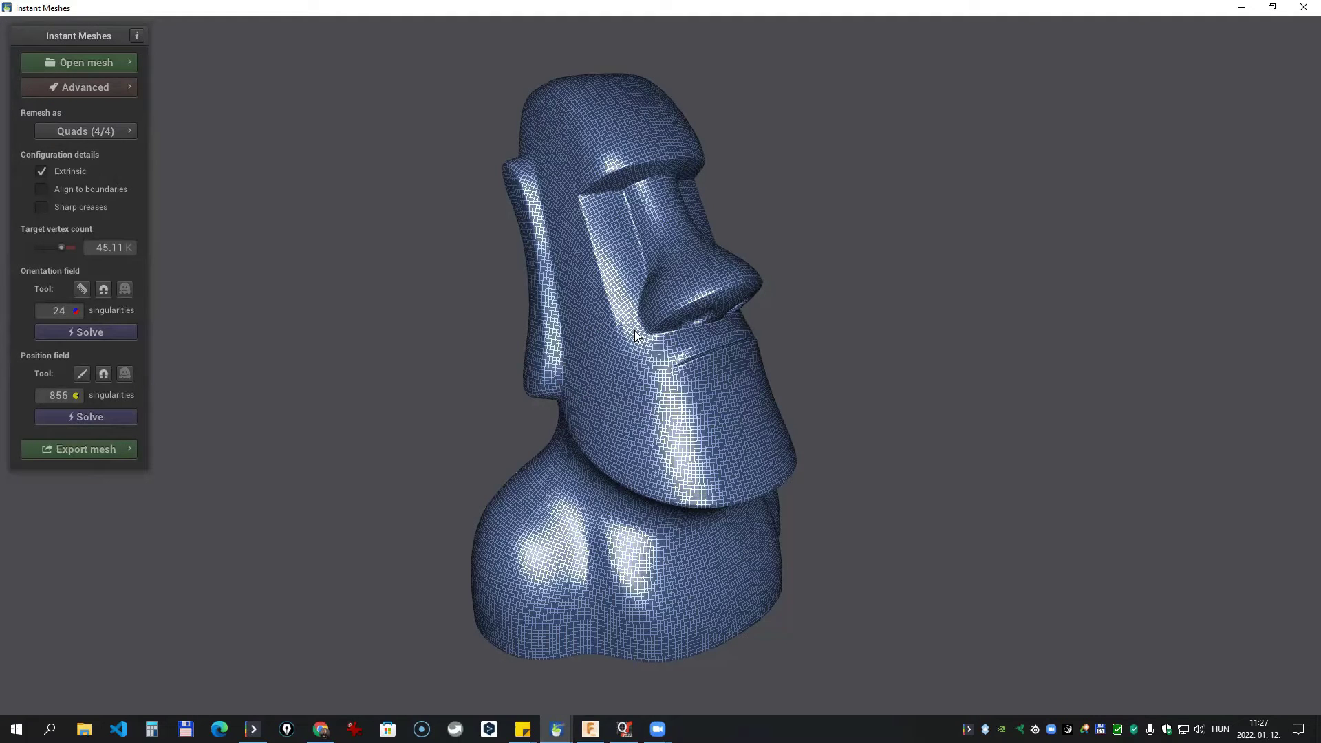
# - Extract the quad mesh and save it as Moai_Quad.obj, overwriting the existing file
pyautogui.click(102, 456)
pyautogui.click(231, 354)
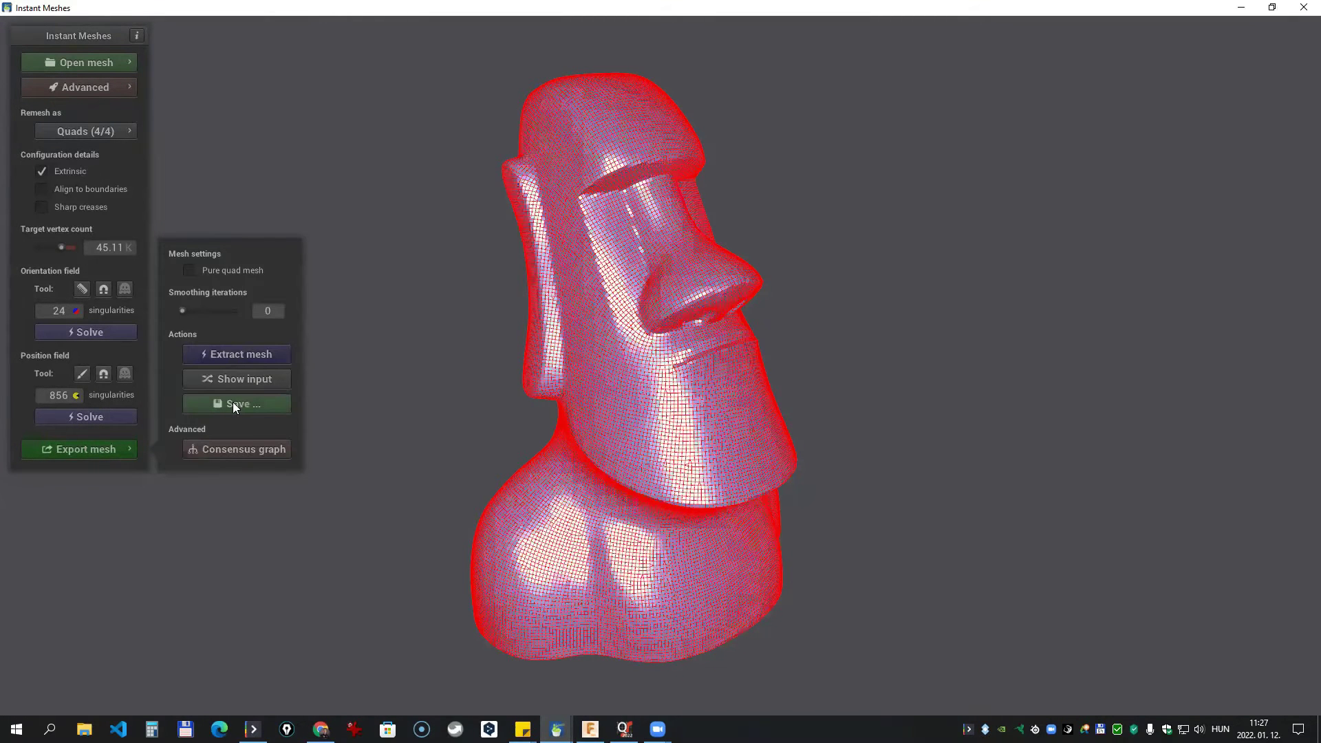
pyautogui.click(233, 402)
pyautogui.click(542, 349)
pyautogui.click(583, 720)
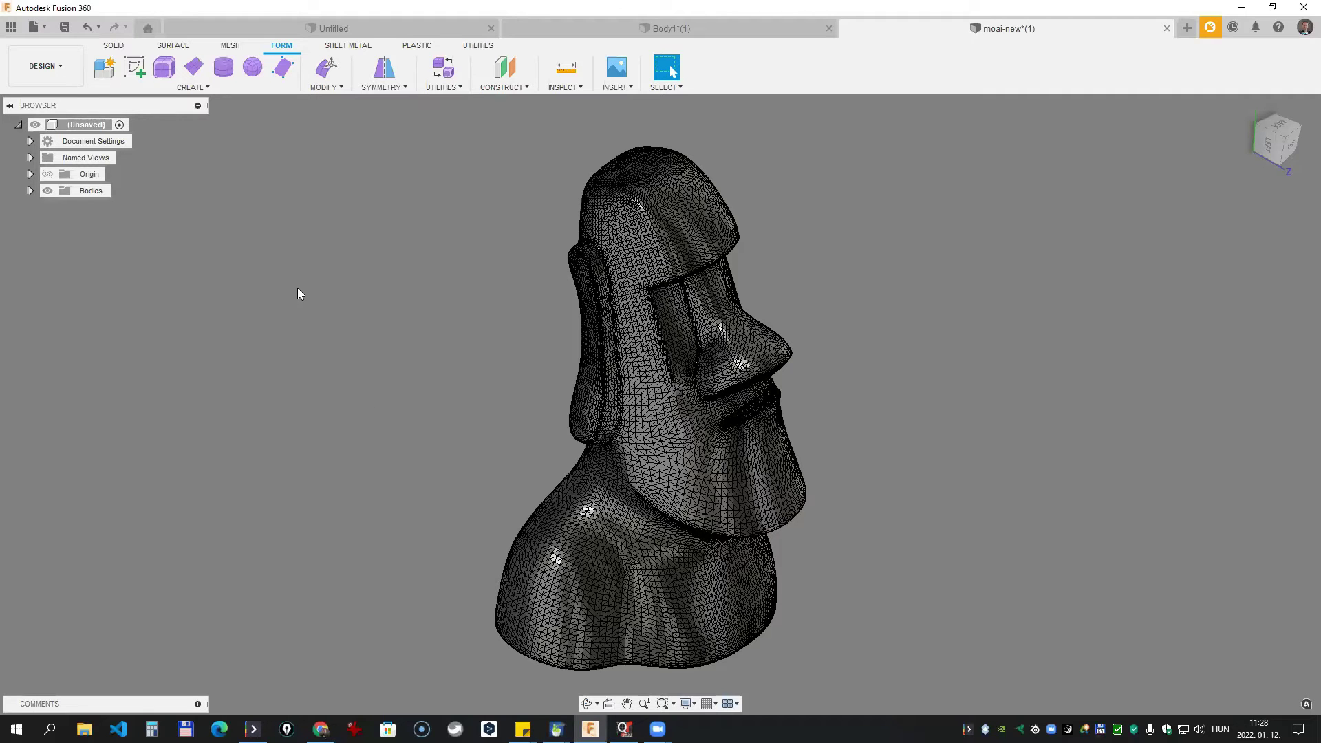
# - Open Moai_Quad.obj from the computer in a new document
pyautogui.click(43, 26)
pyautogui.click(65, 126)
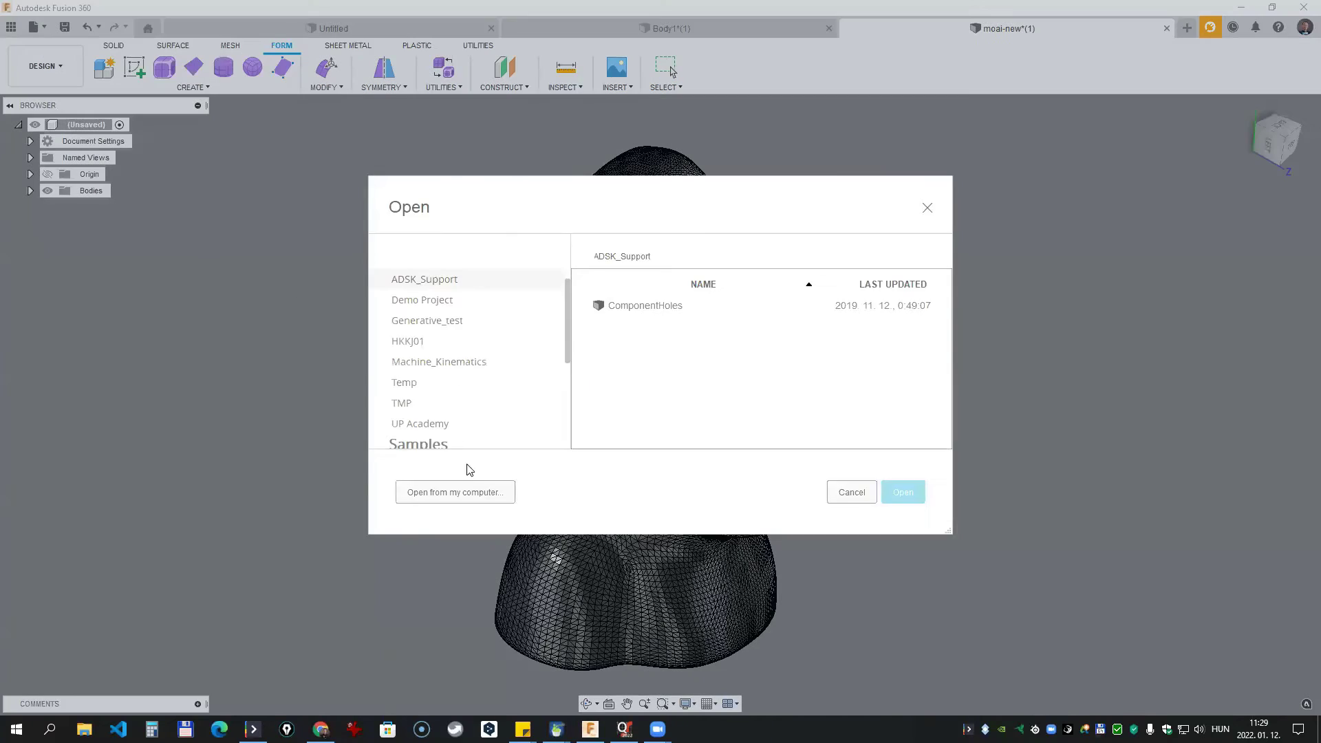
pyautogui.click(468, 492)
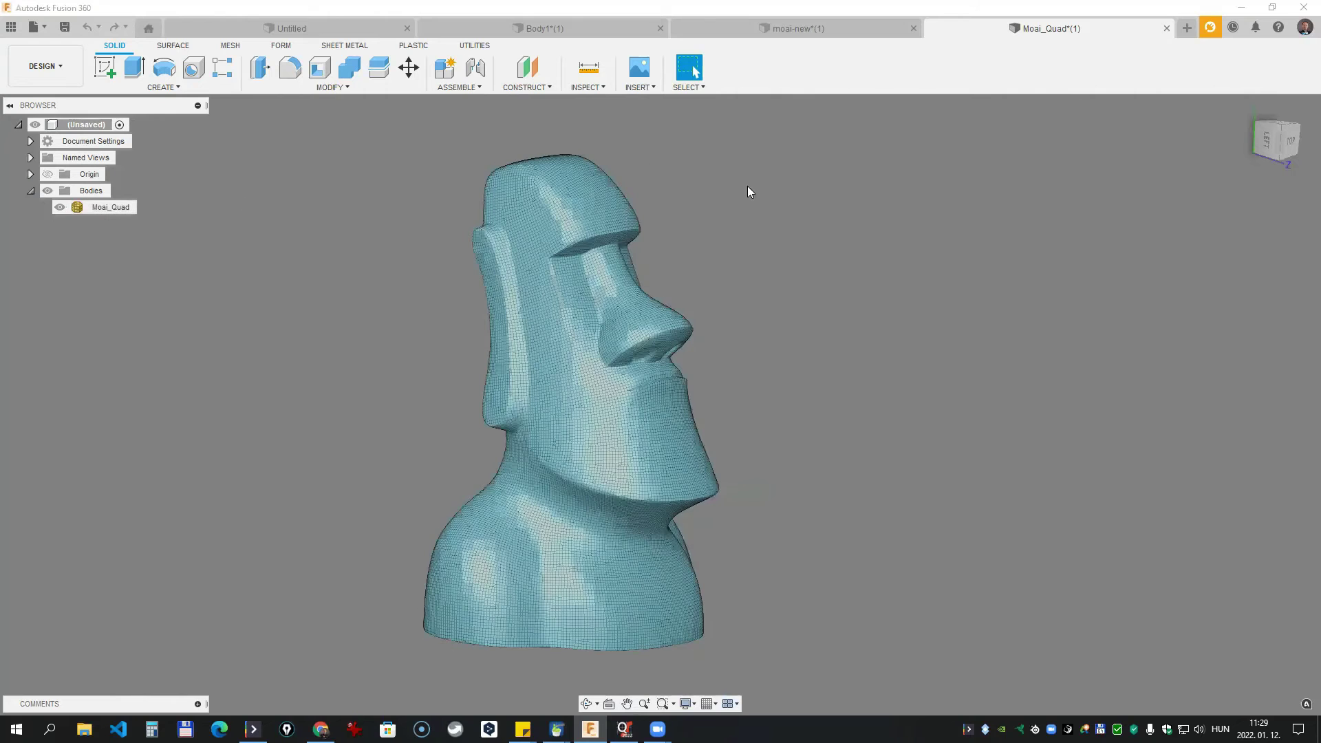
# - Convert the Moai_Quad body with the Quad Mesh to T-Splines type
pyautogui.click(268, 46)
pyautogui.click(440, 87)
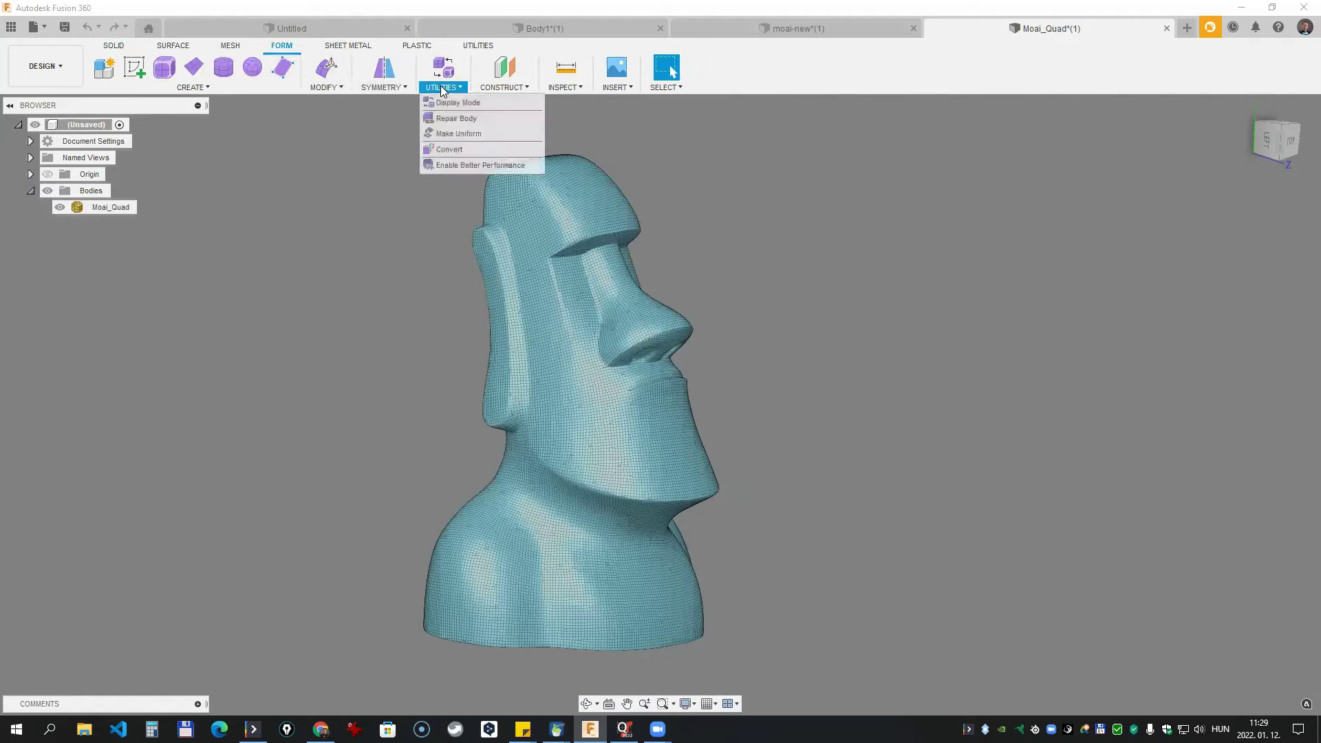
pyautogui.click(450, 149)
pyautogui.click(1252, 207)
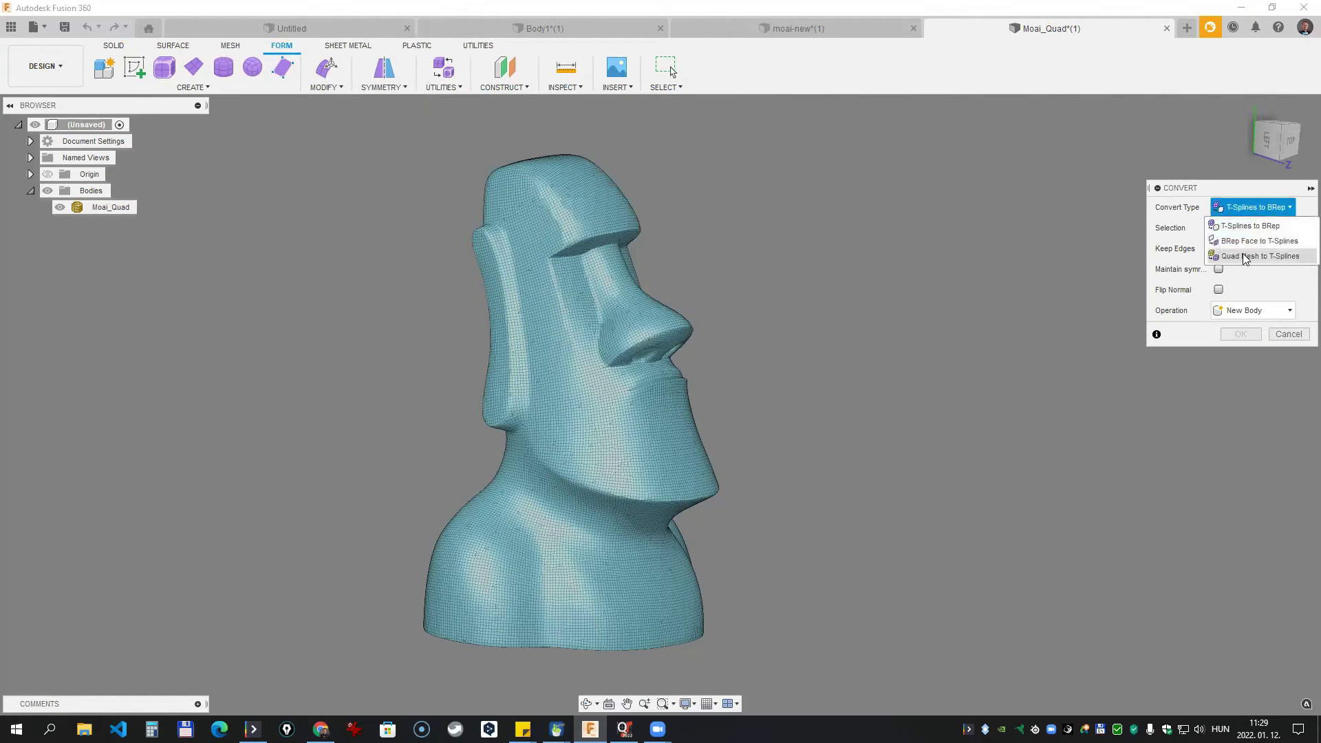
pyautogui.click(1245, 257)
pyautogui.click(626, 286)
pyautogui.click(1238, 273)
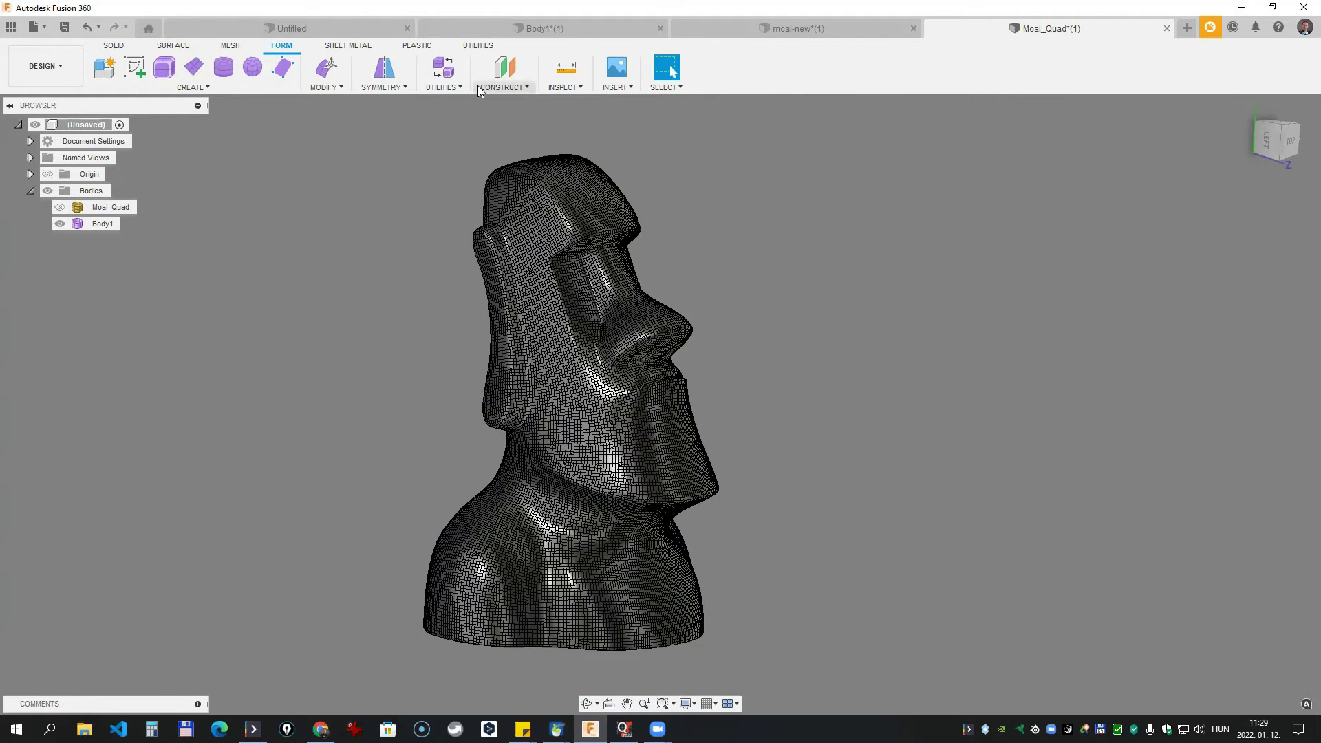
# - Select T-Spline Body1, zoom in on a quad face, then fit the view with F6
pyautogui.click(102, 223)
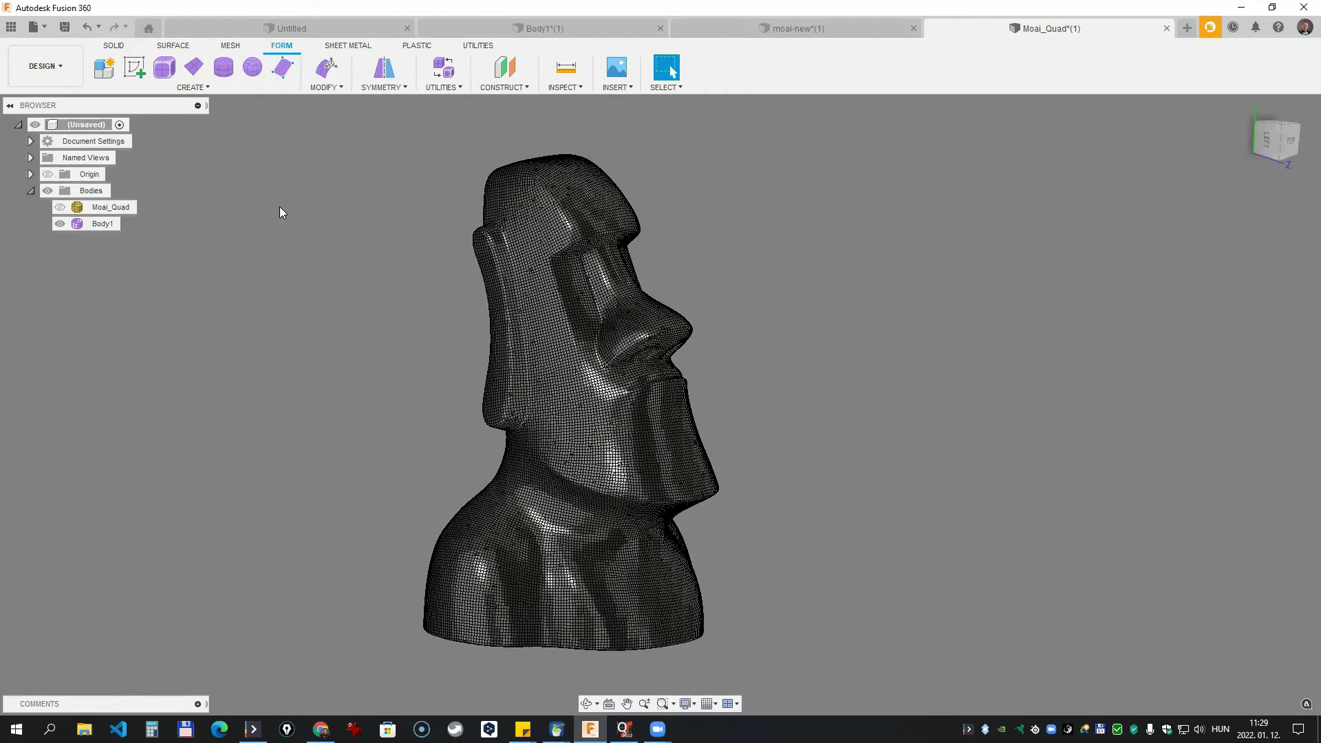
pyautogui.scroll(5, 563, 341)
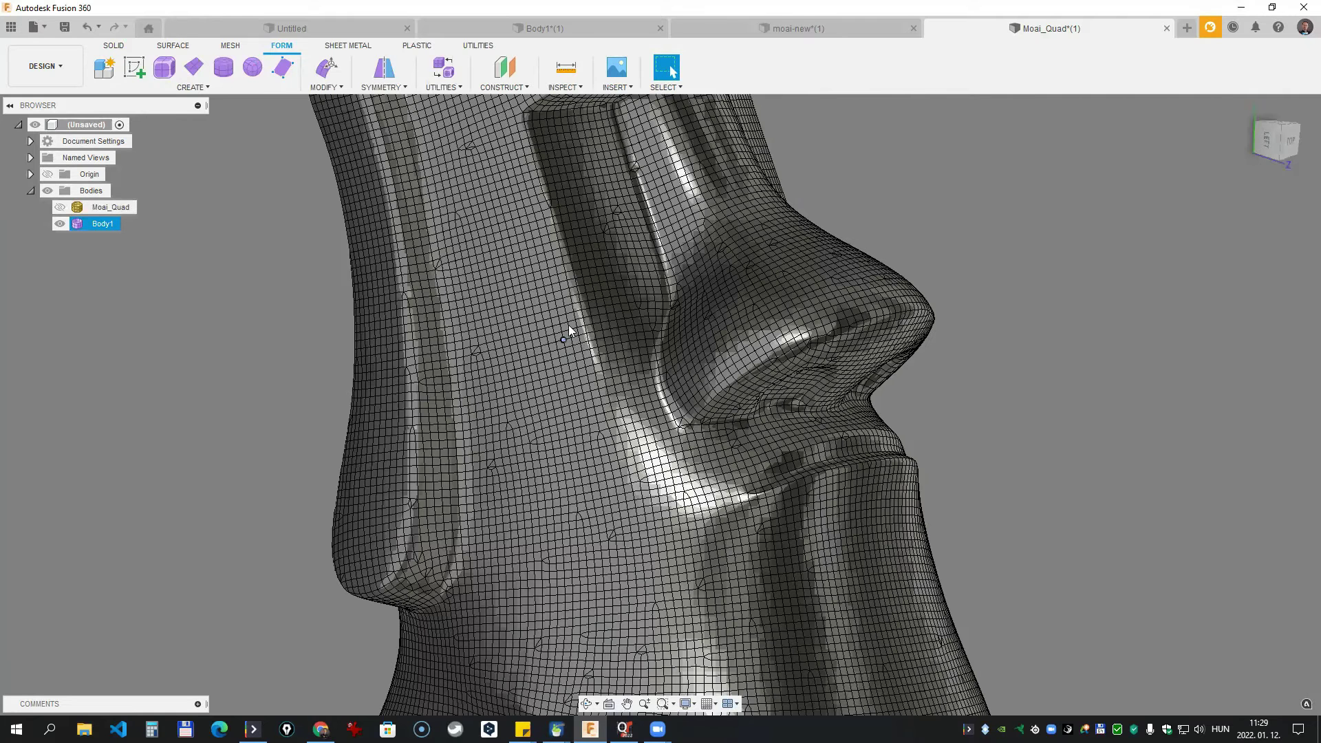
pyautogui.scroll(5, 568, 325)
pyautogui.click(568, 325)
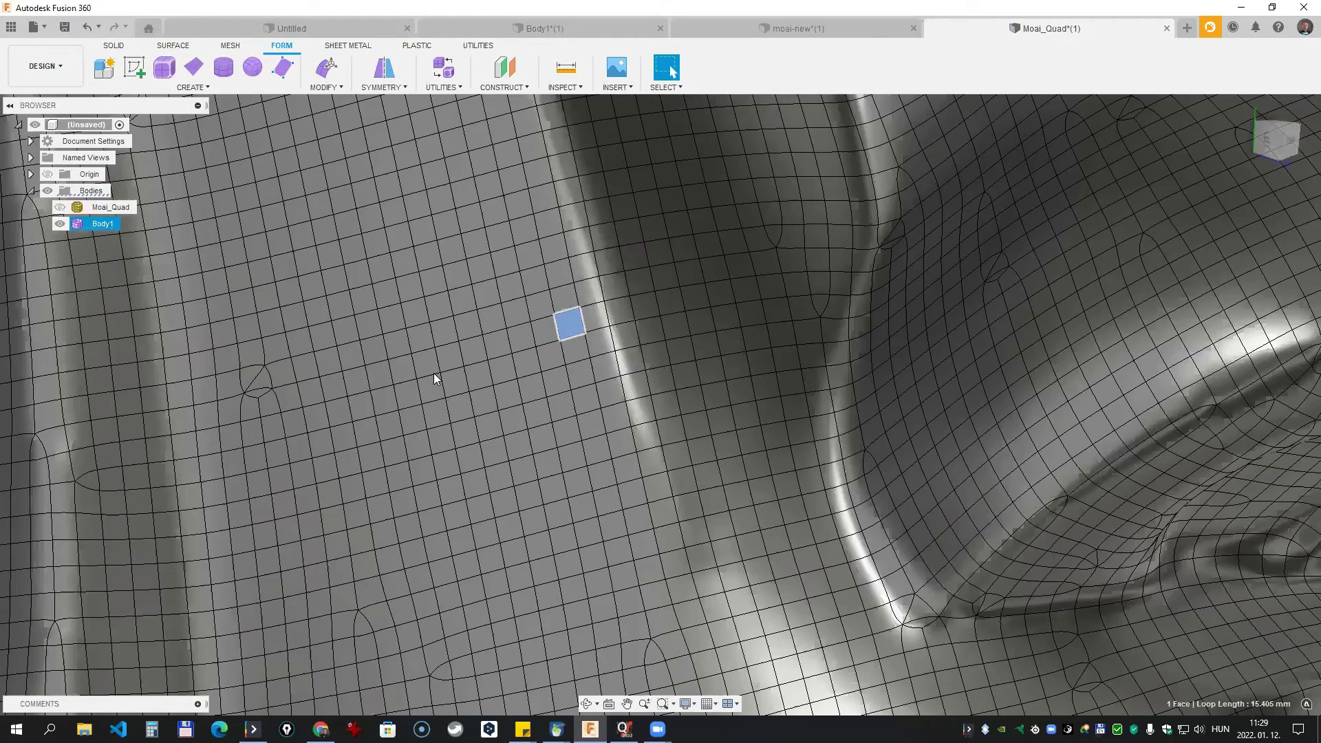
pyautogui.press('F6')
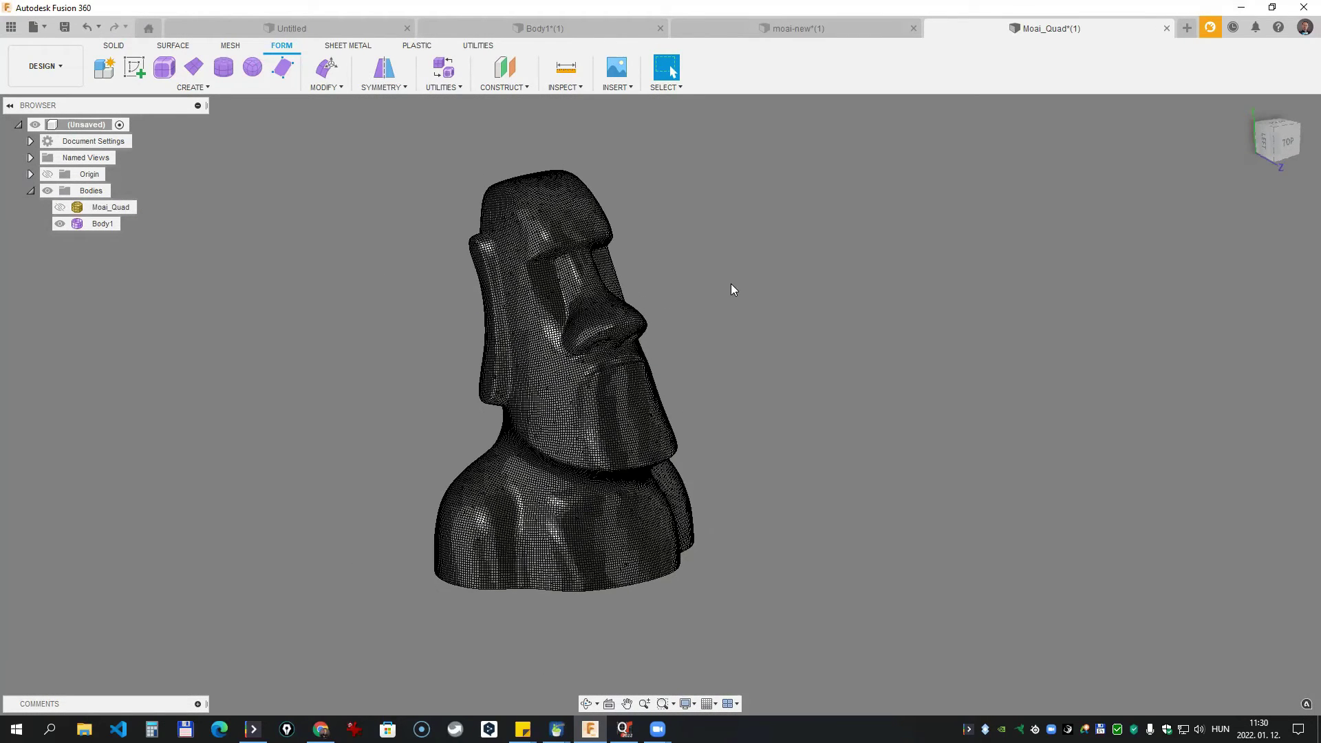
# - Convert T-Spline Body1 into a solid using the T-Splines to BRep type
pyautogui.keyDown('shift'); pyautogui.moveTo(728, 301); pyautogui.dragTo(564, 187, button='middle'); pyautogui.keyUp('shift')
pyautogui.click(1252, 207)
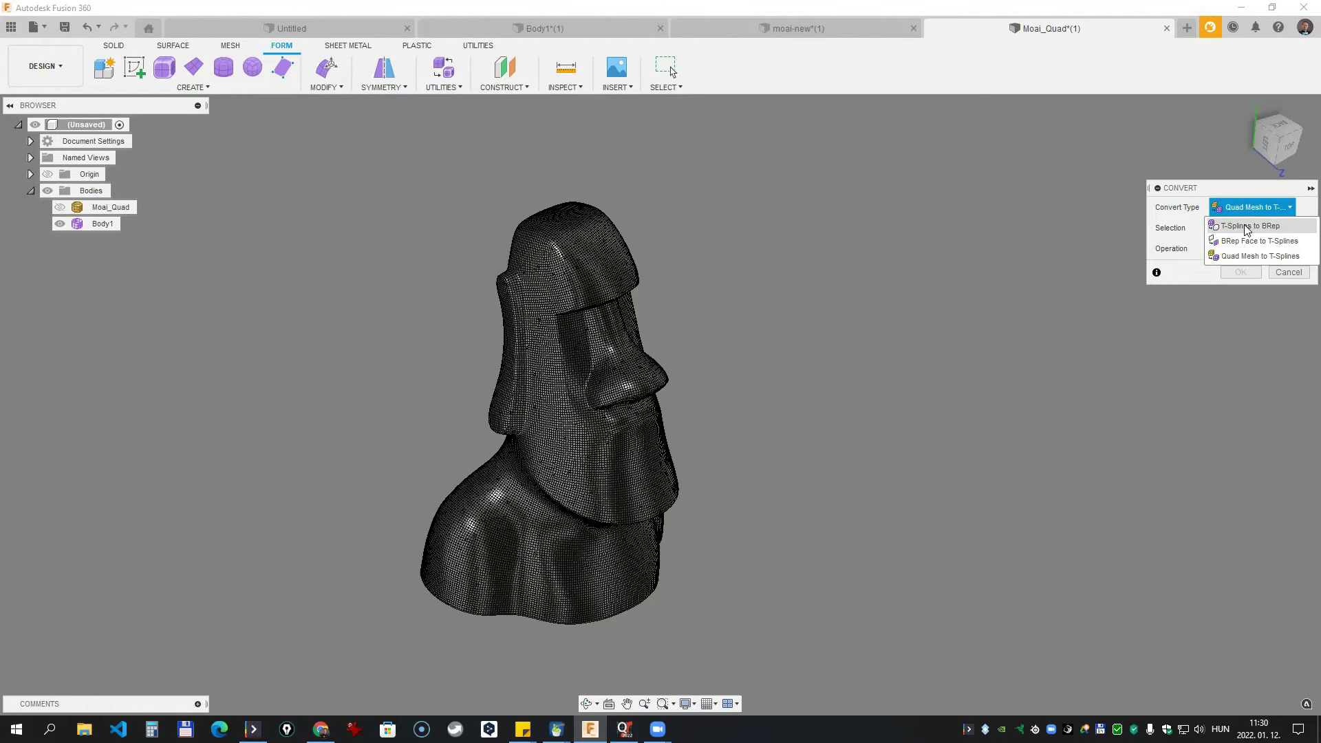
pyautogui.click(1247, 227)
pyautogui.click(657, 306)
pyautogui.click(1241, 337)
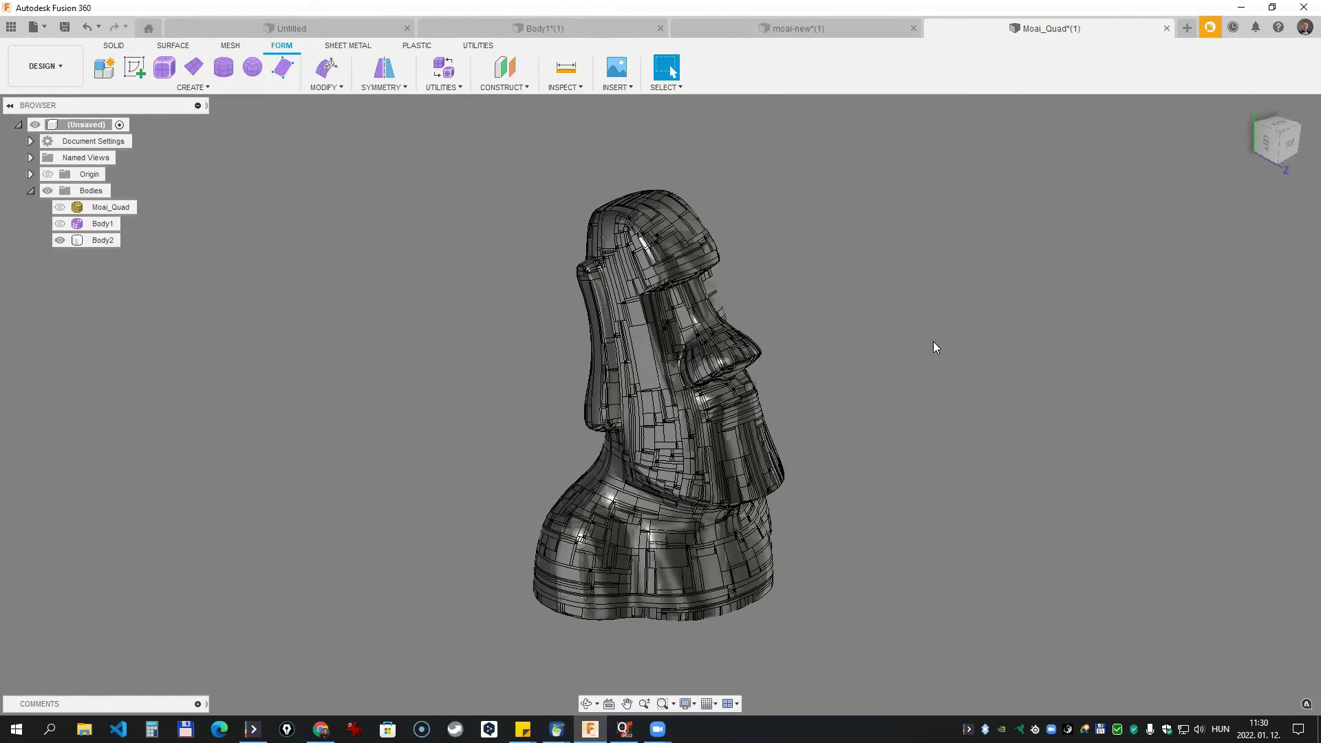
# - Zoom in, select and orbit the new Body2, then switch to QuickSurface
pyautogui.scroll(2, 932, 341)
pyautogui.scroll(3, 932, 341)
pyautogui.scroll(2, 907, 342)
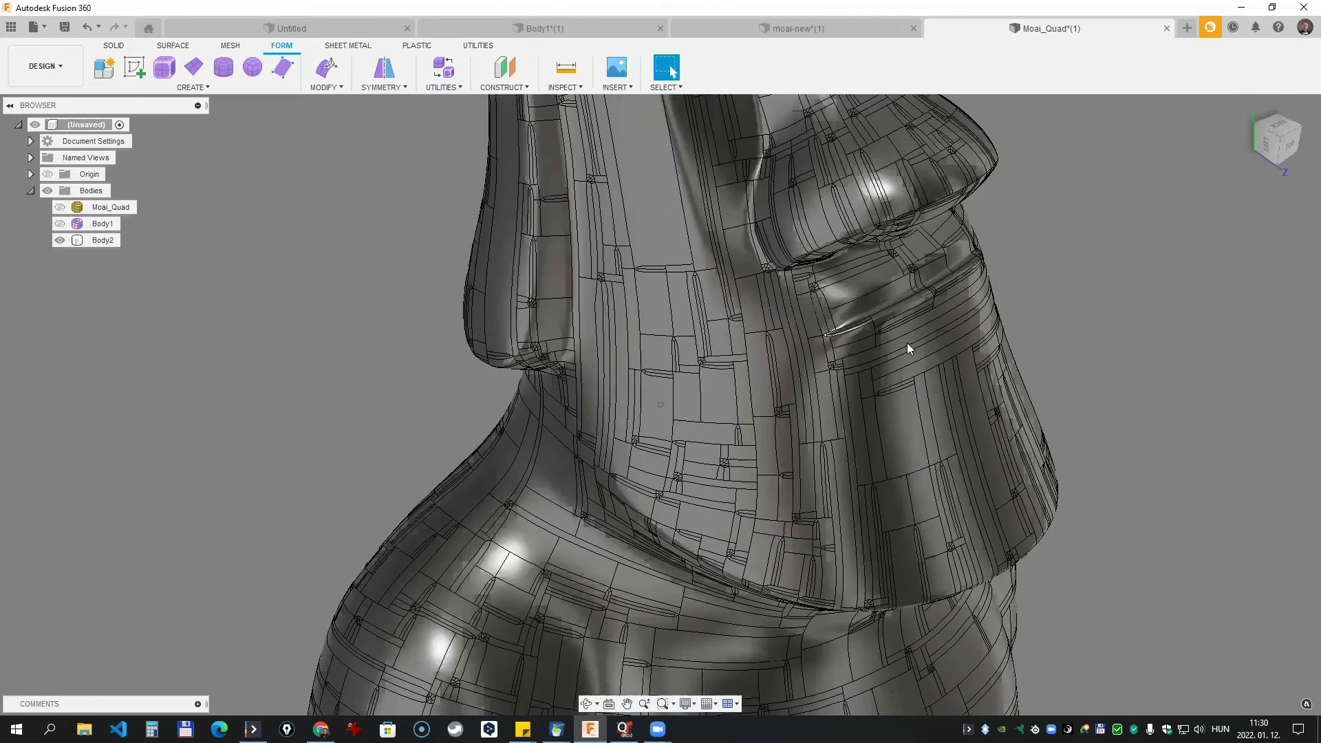
pyautogui.click(814, 353)
pyautogui.keyDown('shift'); pyautogui.moveTo(815, 354); pyautogui.dragTo(887, 340, button='middle'); pyautogui.keyUp('shift')
pyautogui.scroll(-5, 820, 350)
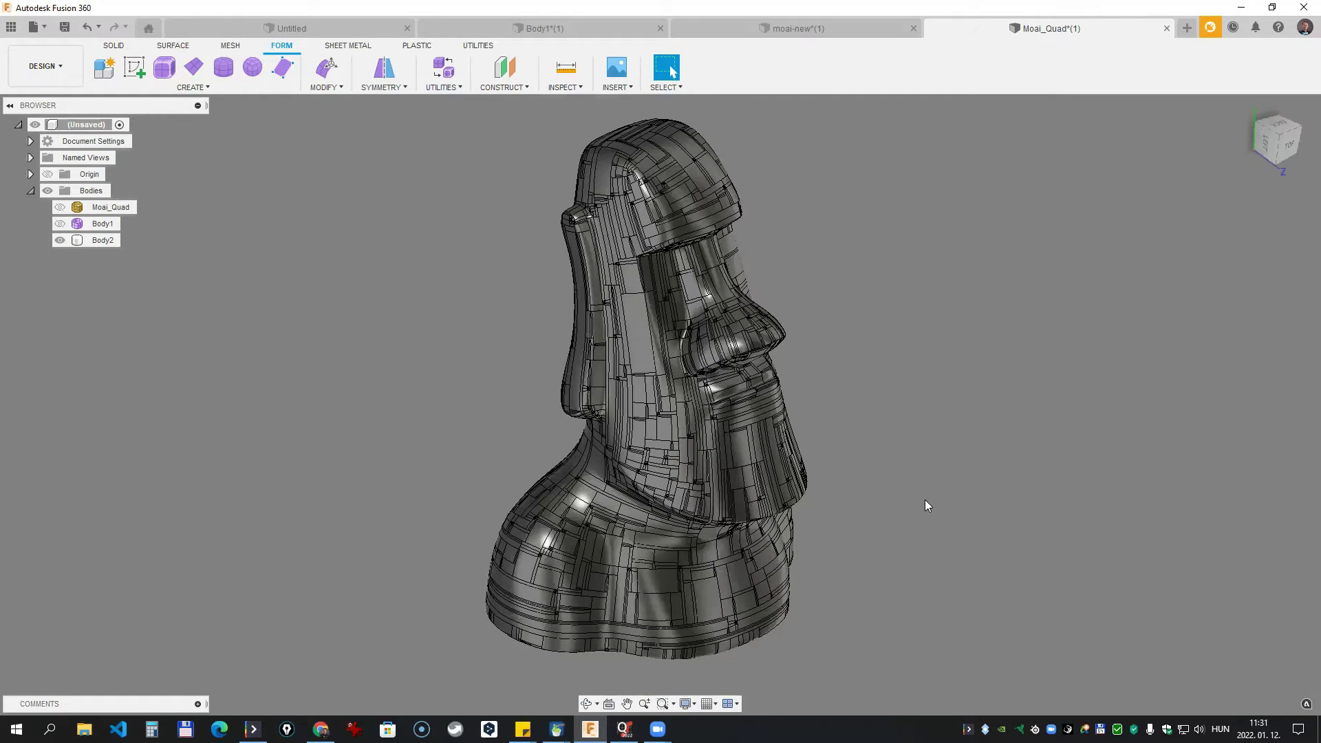
pyautogui.click(623, 729)
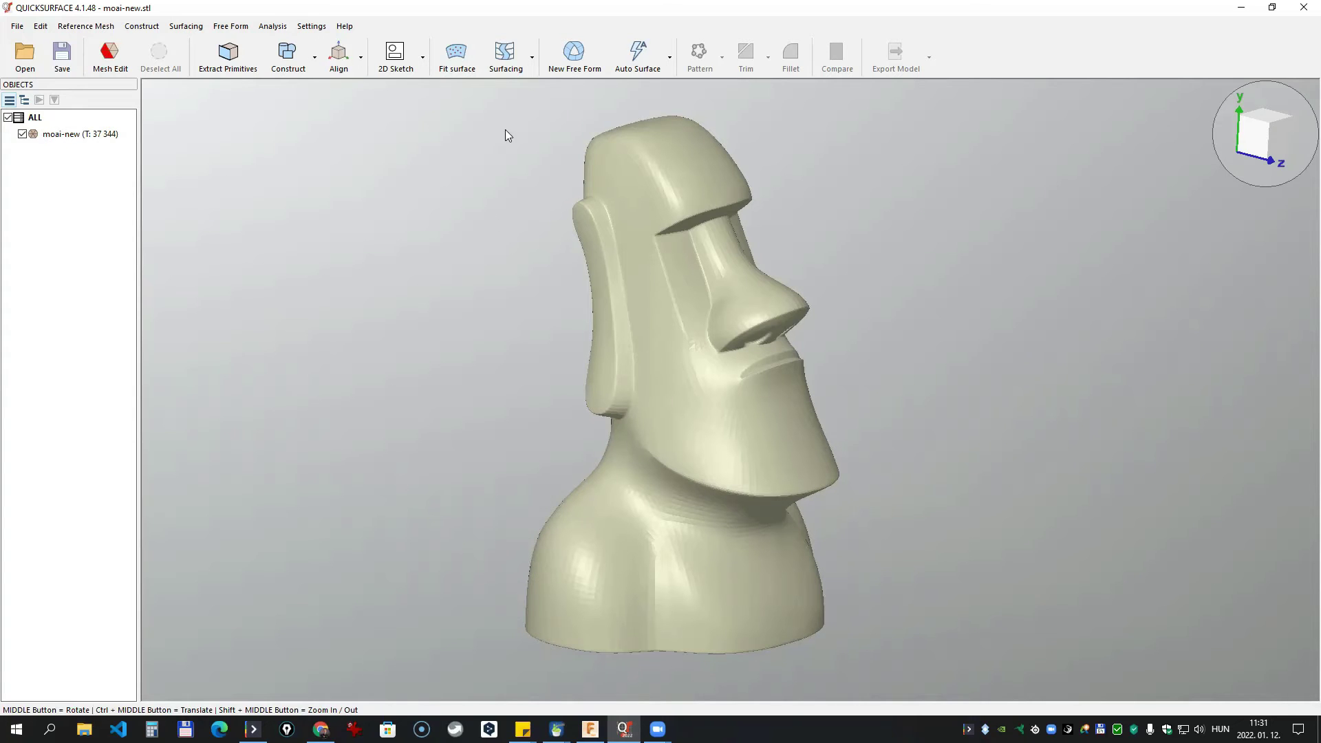
# - Auto Surface the moai, preview at Fine density (6183 quads), and show the deviation map
pyautogui.click(637, 54)
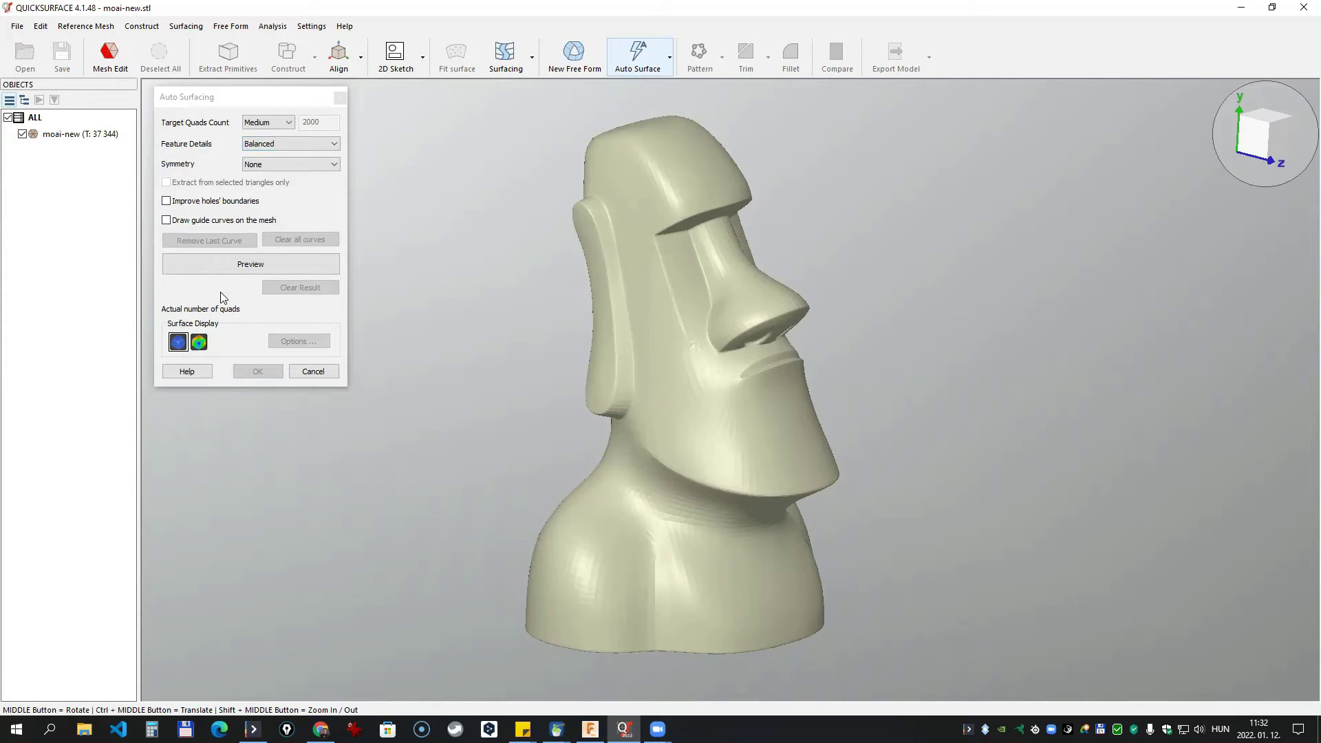
pyautogui.click(265, 267)
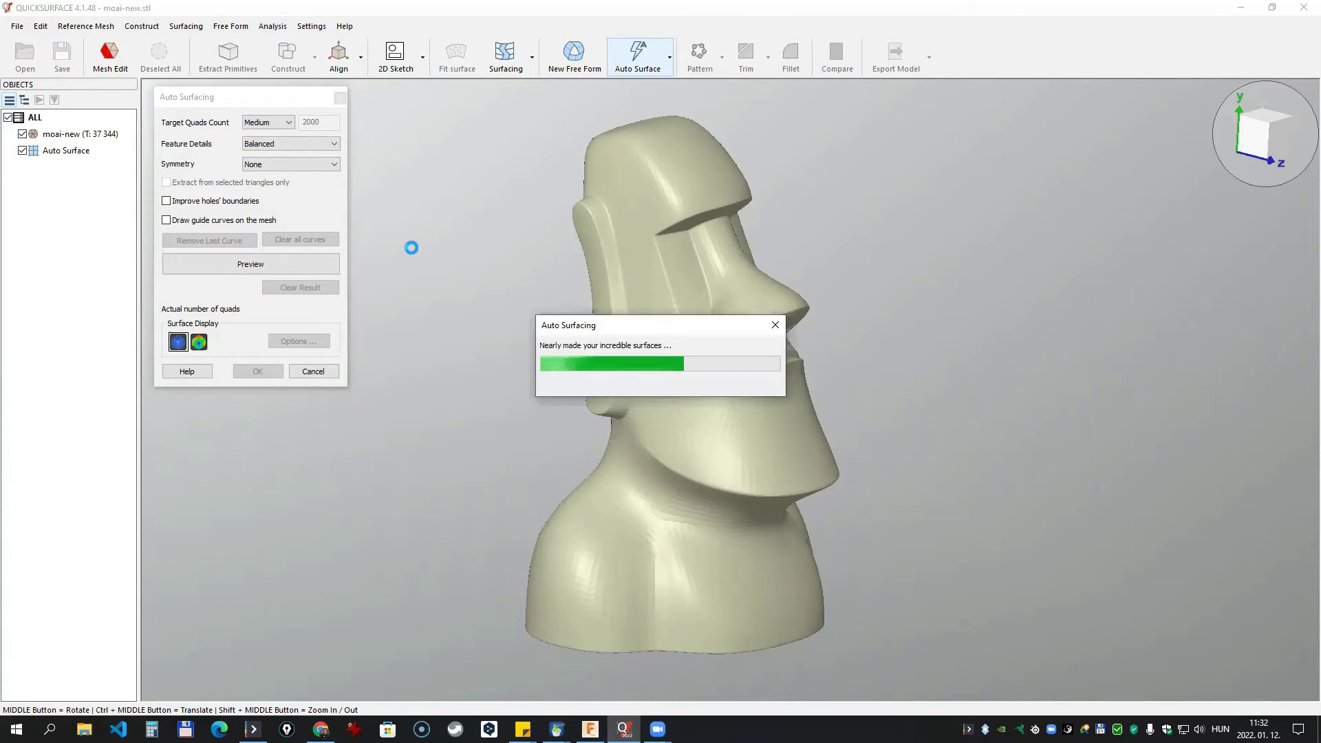
pyautogui.click(273, 124)
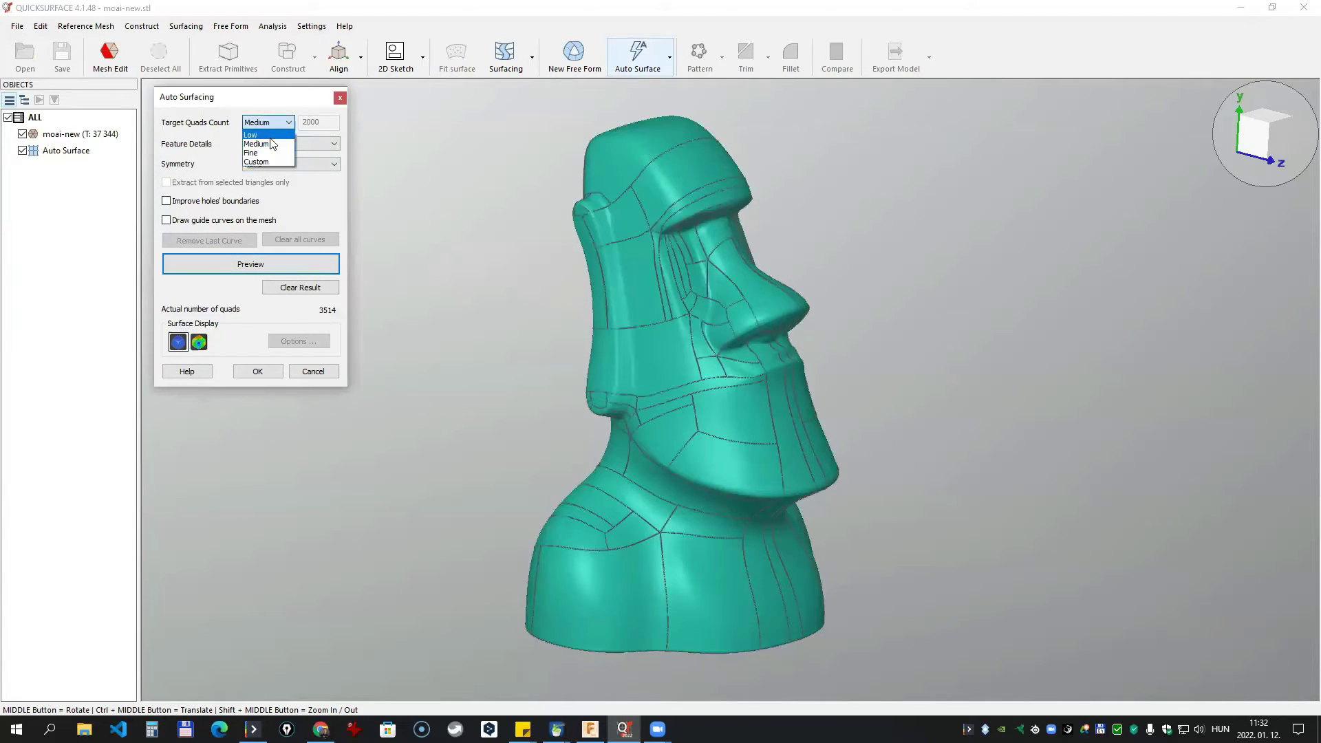
pyautogui.click(268, 153)
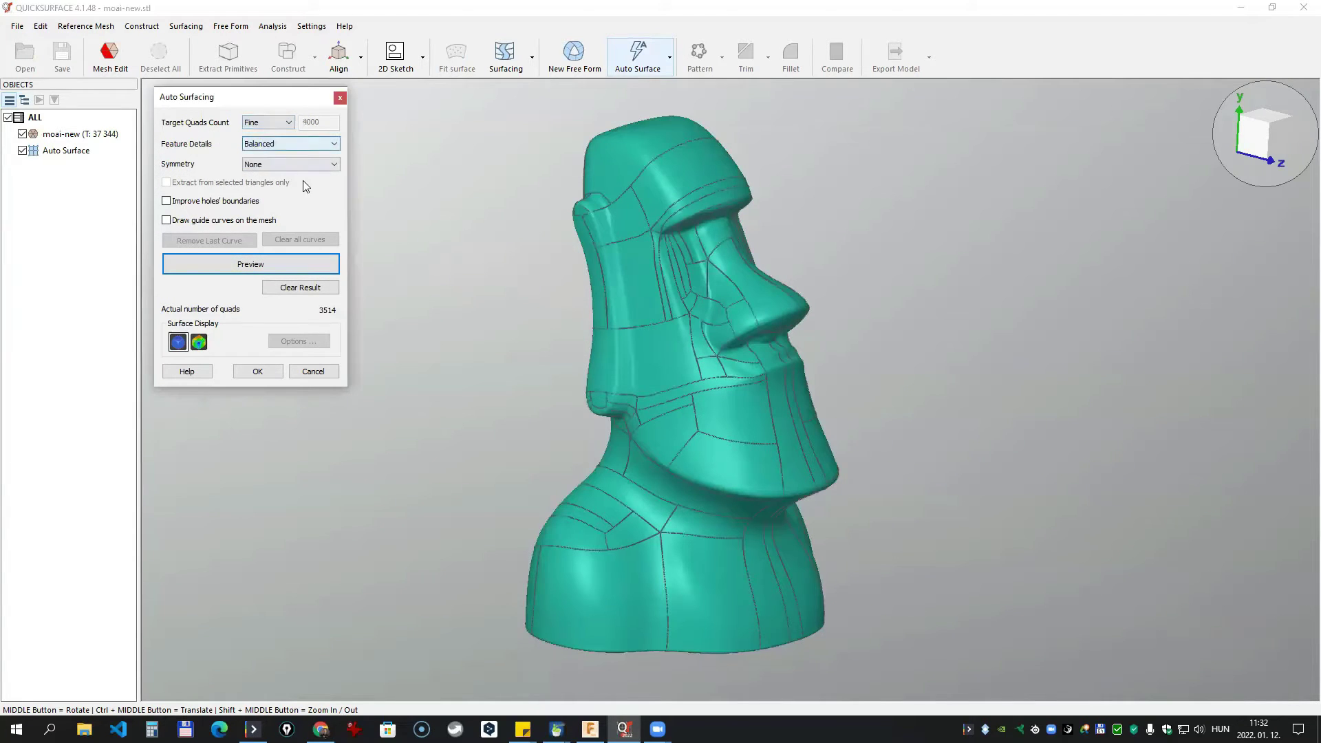
pyautogui.click(260, 264)
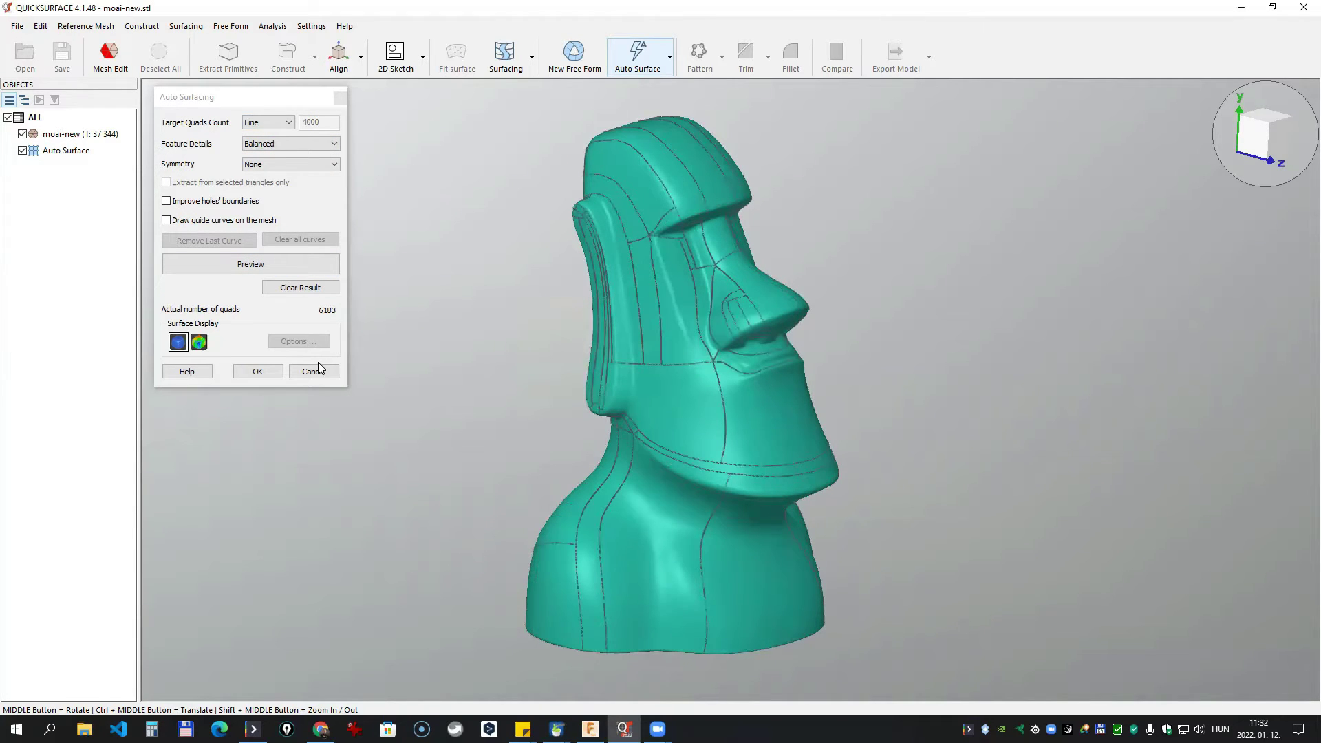
pyautogui.click(199, 342)
pyautogui.moveTo(560, 359)
pyautogui.mouseDown(button='middle')
pyautogui.moveTo(1152, 347)
pyautogui.moveTo(1059, 329)
pyautogui.moveTo(1256, 301)
pyautogui.moveTo(732, 346)
pyautogui.moveTo(708, 331)
pyautogui.moveTo(796, 365)
pyautogui.mouseUp(button='middle')
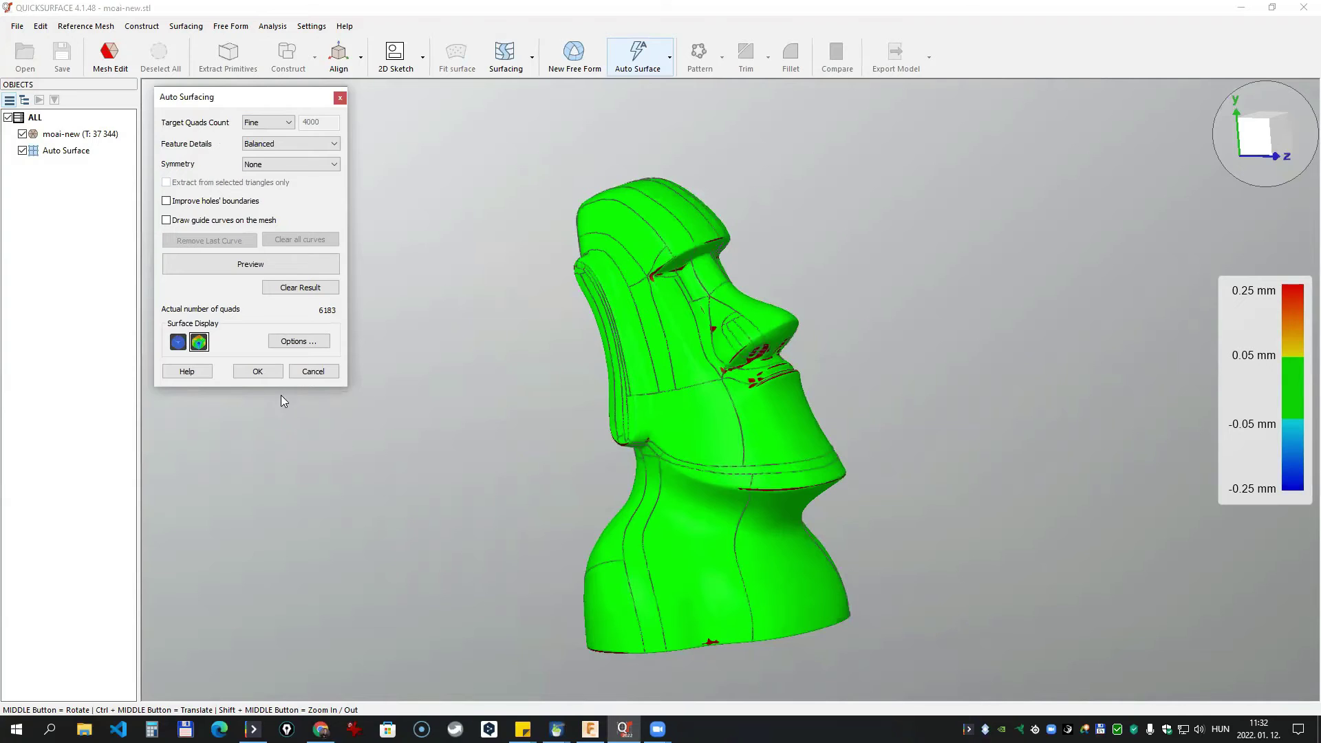
# - Accept the auto surface and export it as STEP moai-new.stp, overwriting the old copy
pyautogui.click(244, 372)
pyautogui.click(17, 26)
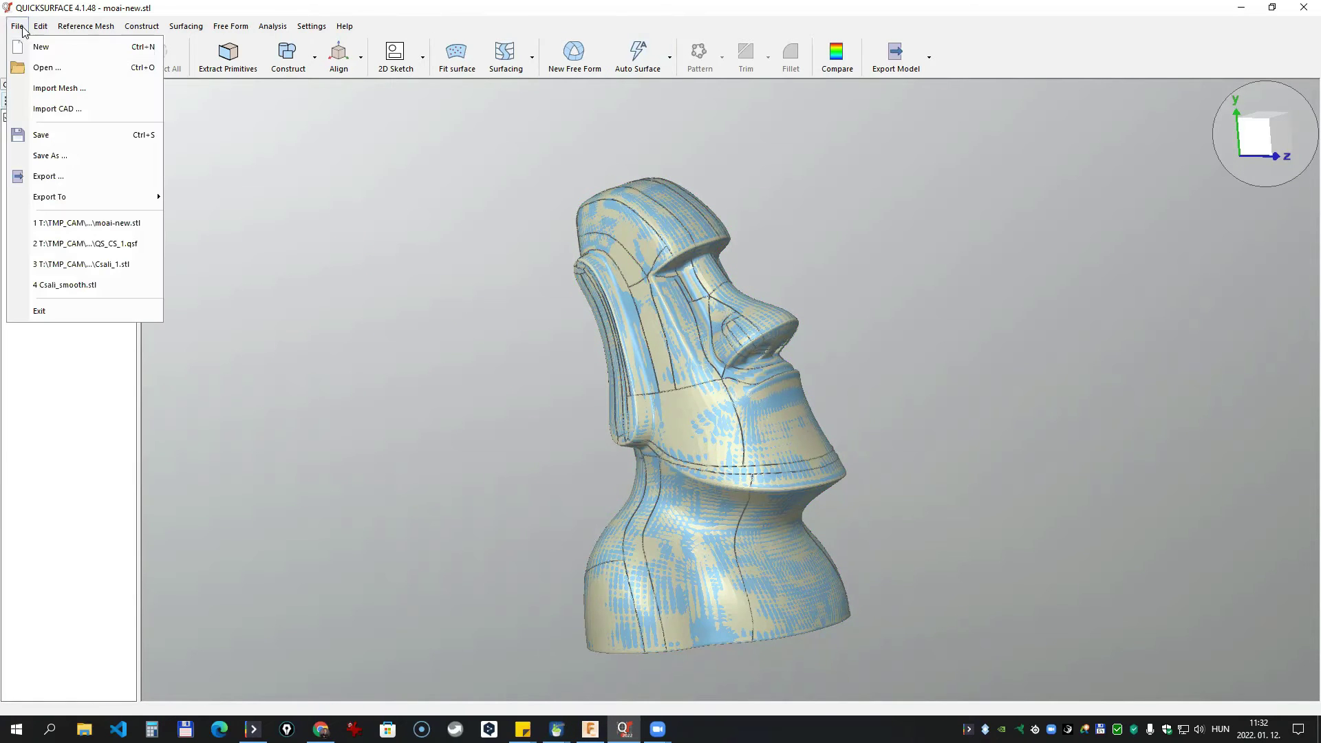
pyautogui.click(46, 181)
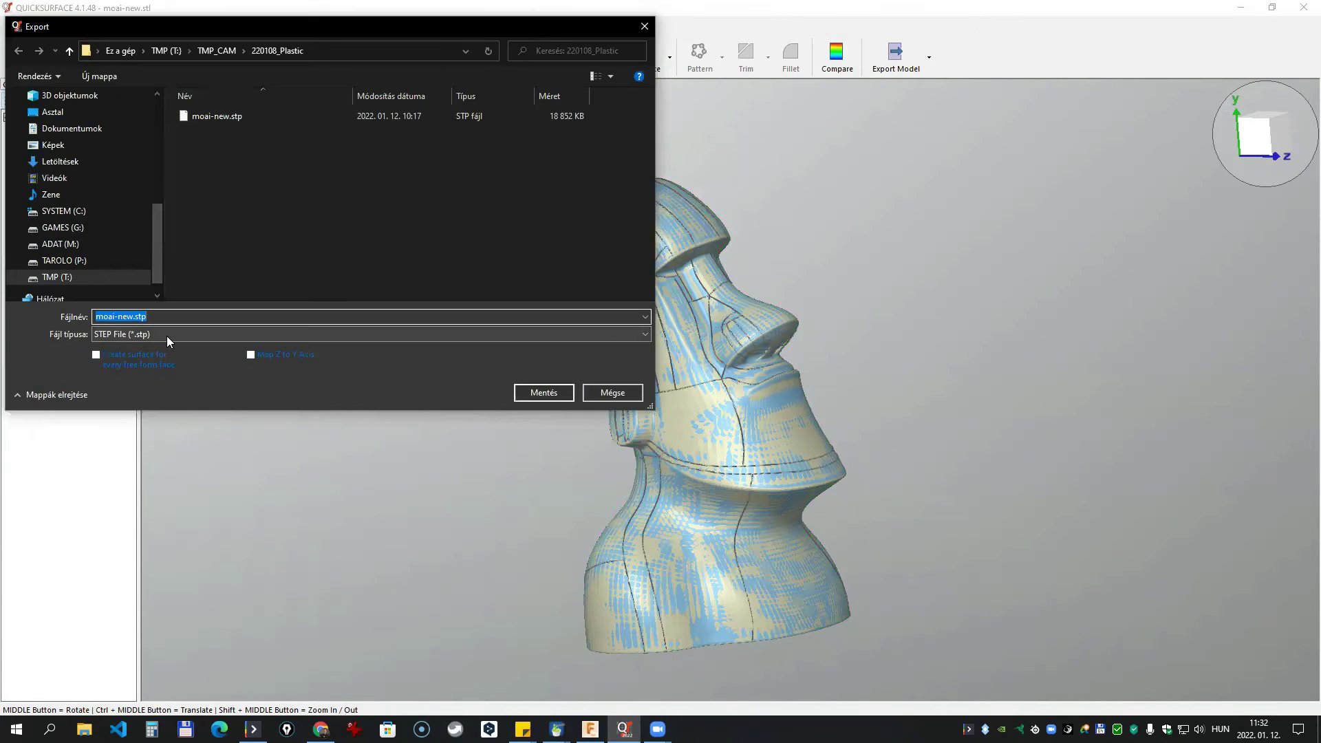
pyautogui.click(552, 392)
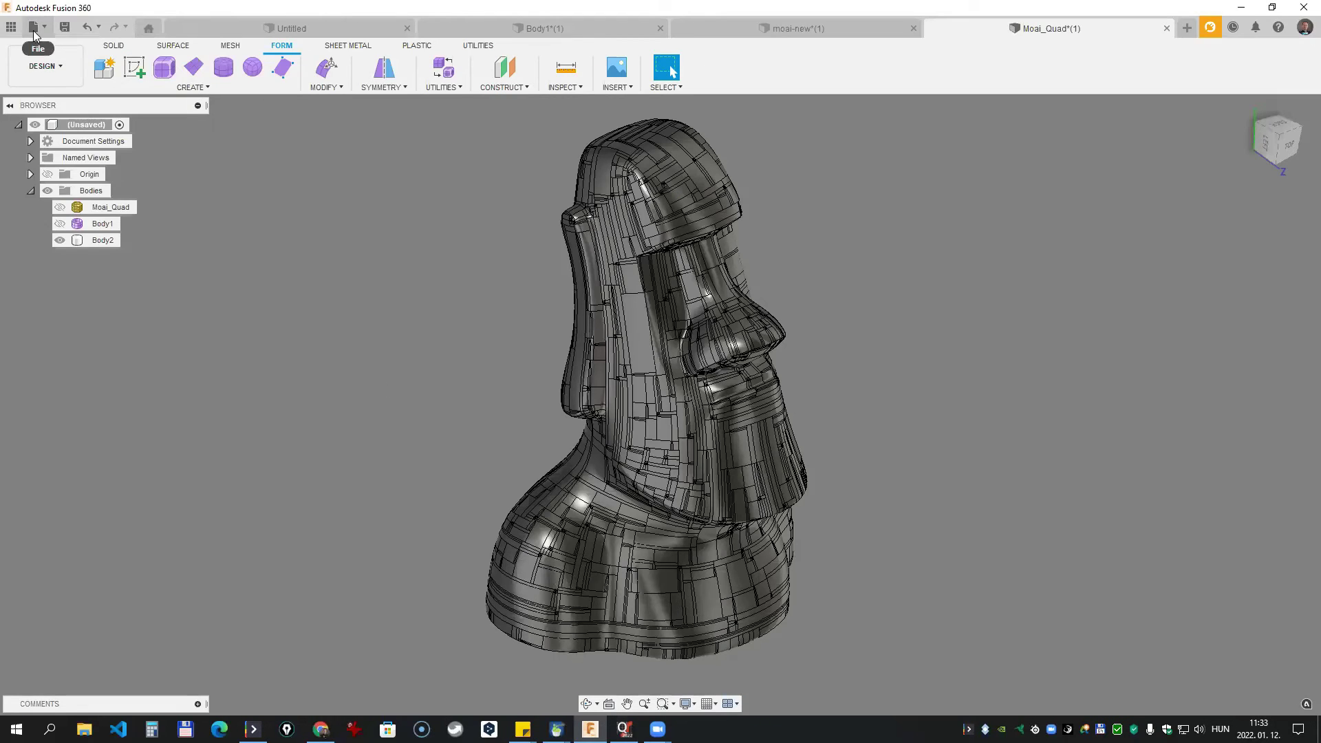
pyautogui.click(33, 28)
pyautogui.click(59, 123)
# - Open moai-new.stp, then moai-new.stl in another new document, and orbit the mesh
pyautogui.click(460, 491)
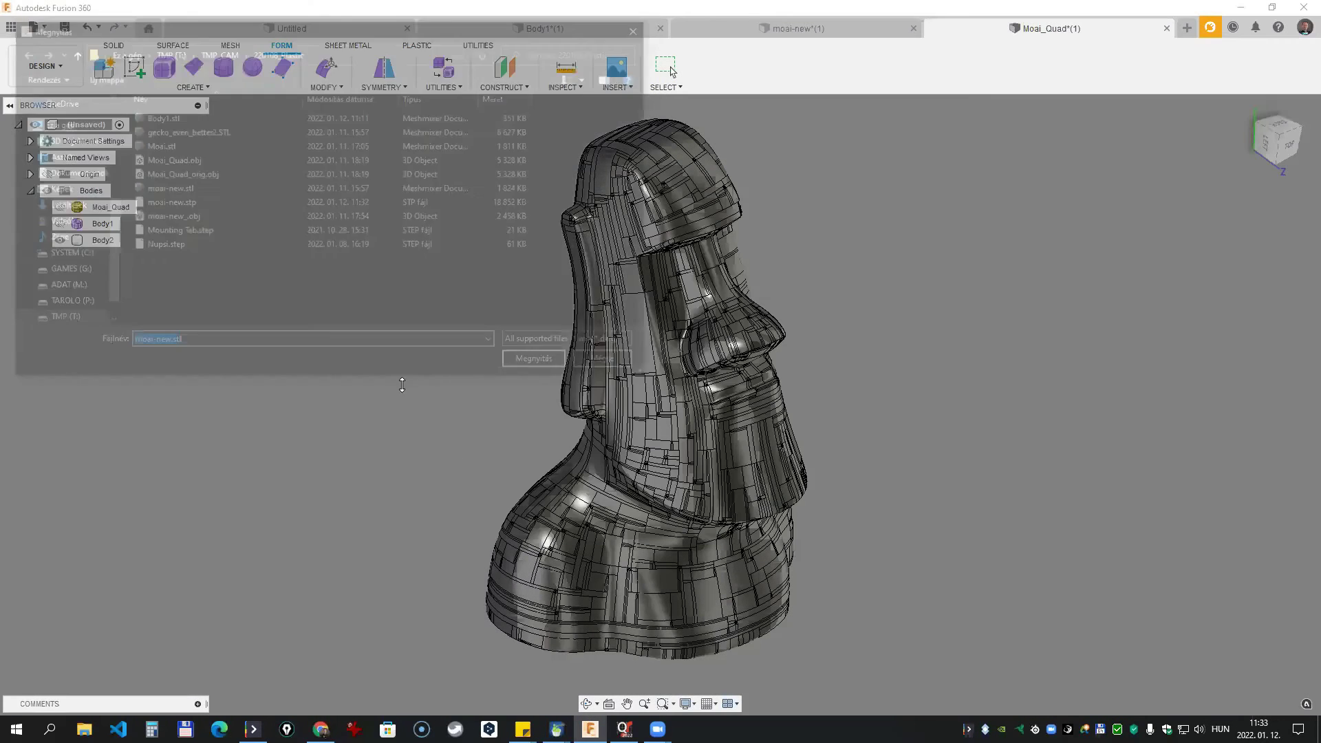
pyautogui.doubleClick(202, 205)
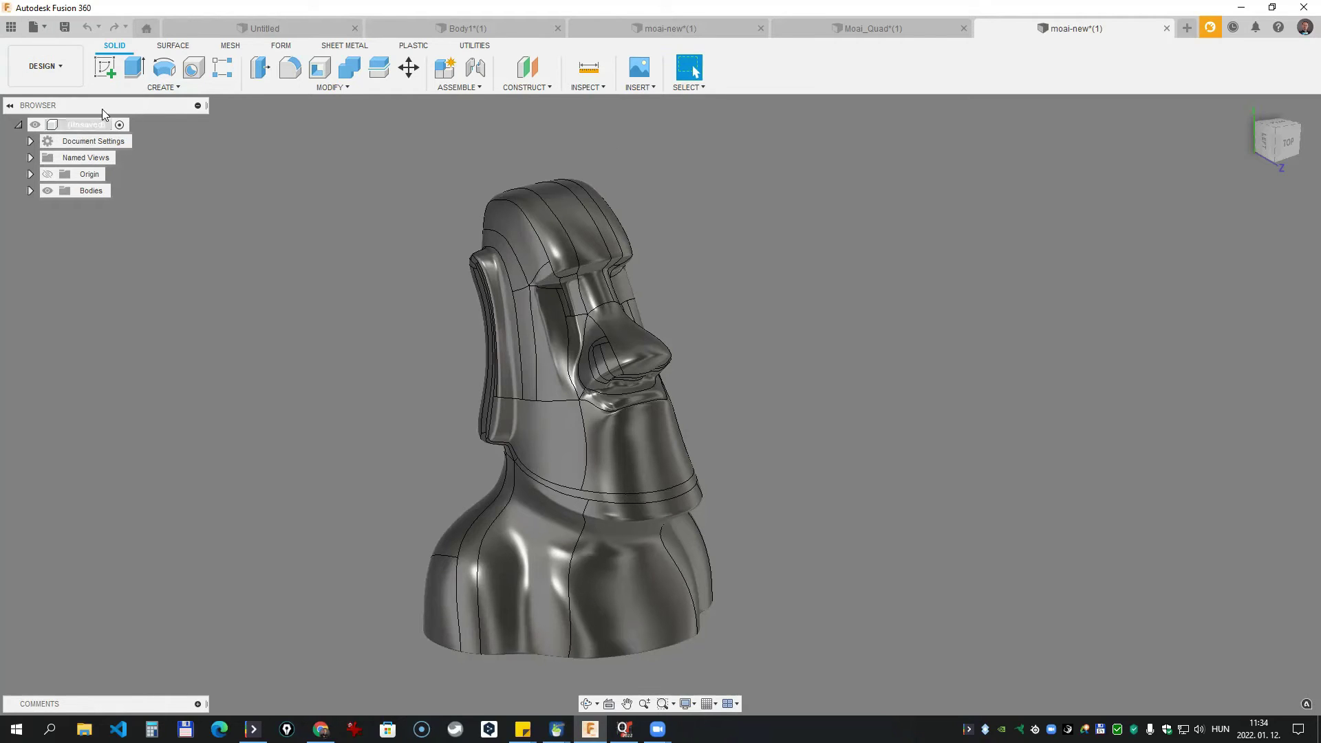
pyautogui.click(44, 28)
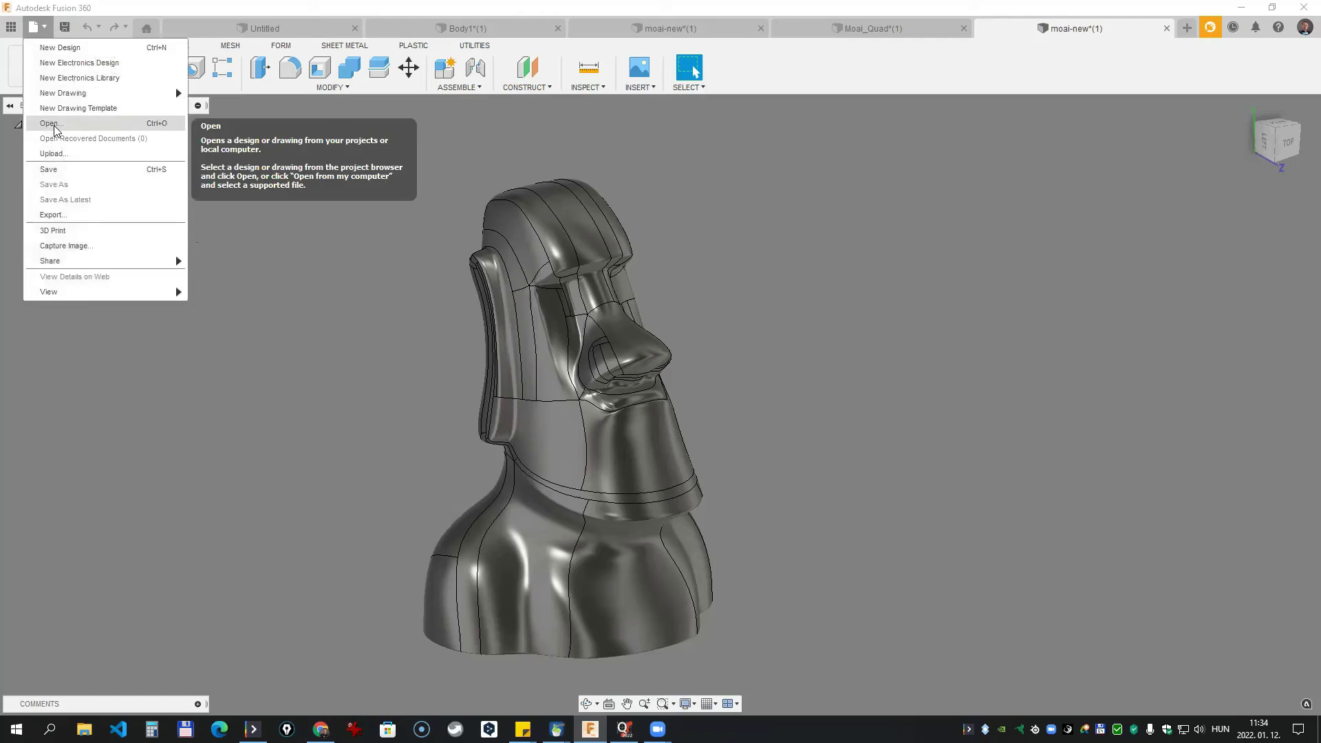
pyautogui.click(55, 130)
pyautogui.click(454, 497)
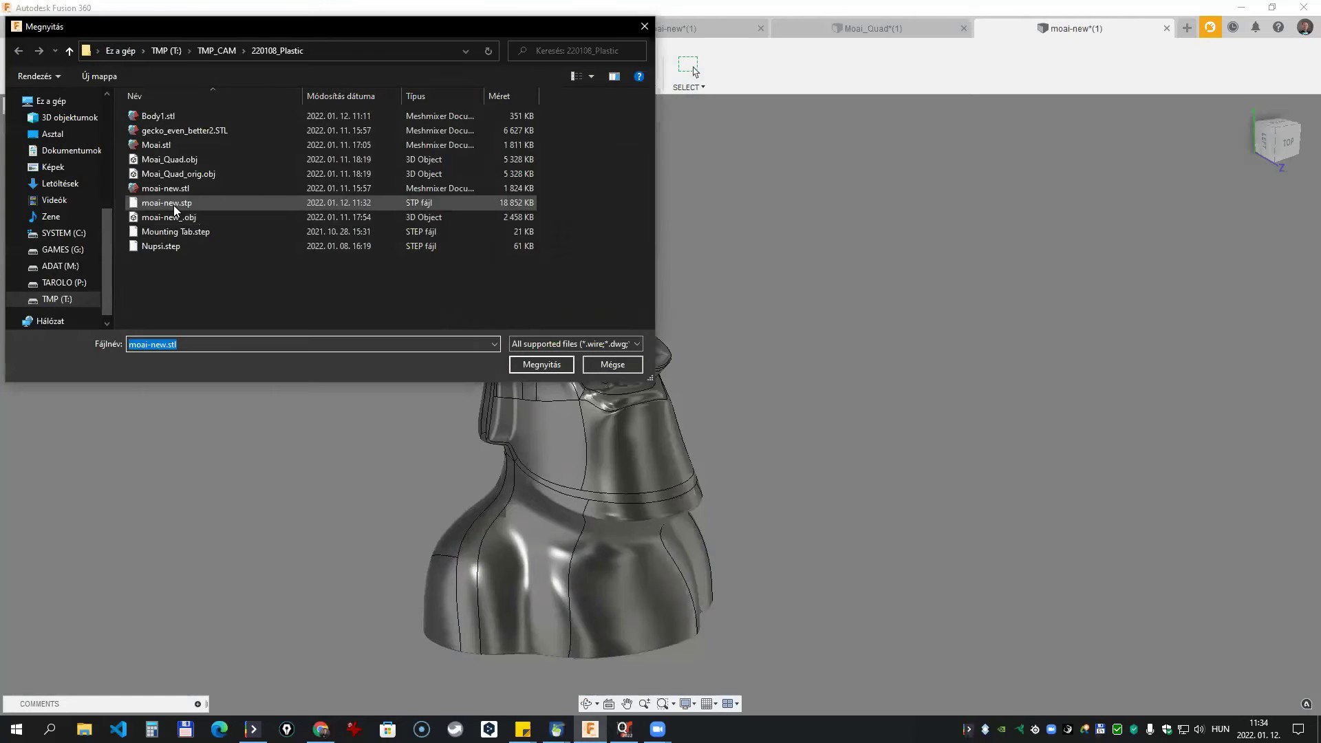
pyautogui.click(541, 364)
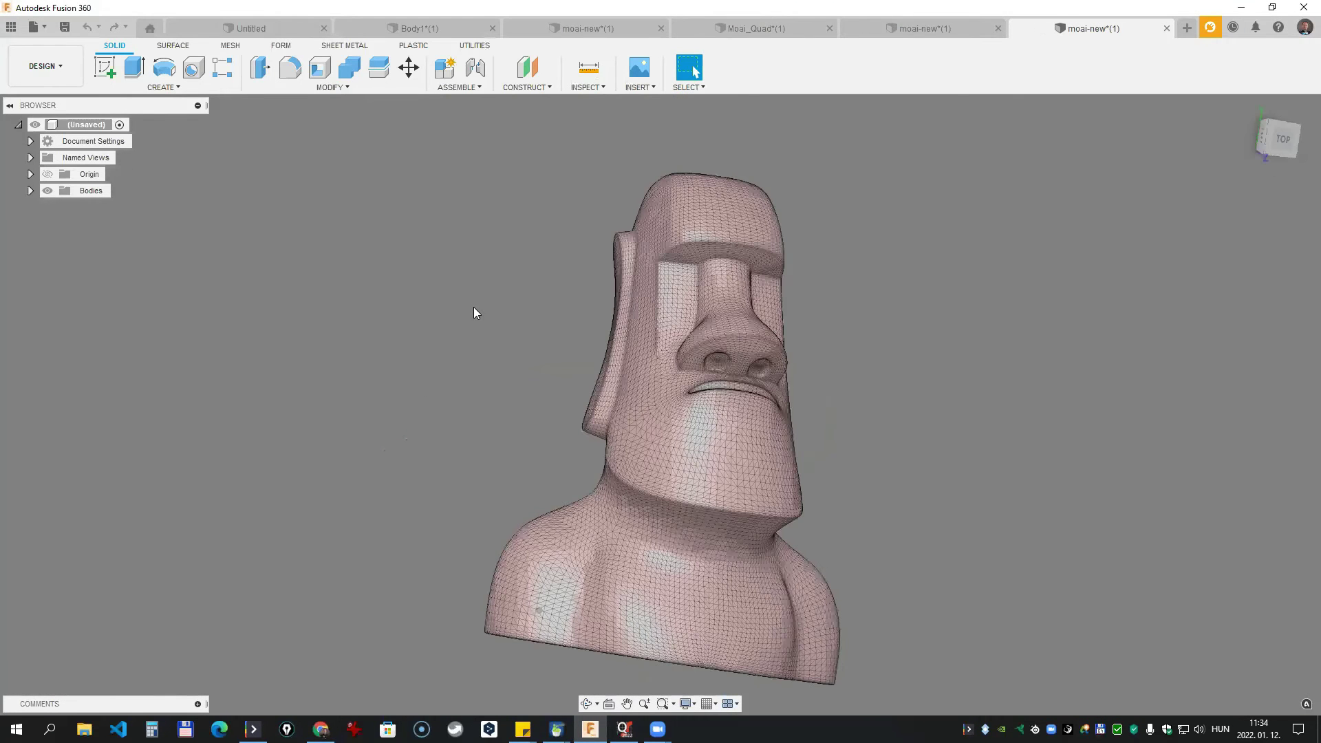
pyautogui.moveTo(476, 308)
pyautogui.keyDown('shift'); pyautogui.mouseDown(button='middle')
pyautogui.moveTo(488, 308)
pyautogui.moveTo(393, 209)
pyautogui.mouseUp(button='middle'); pyautogui.keyUp('shift')
# - Convert the moai-new.stl mesh body with the Organic method at Medium accuracy
pyautogui.click(231, 45)
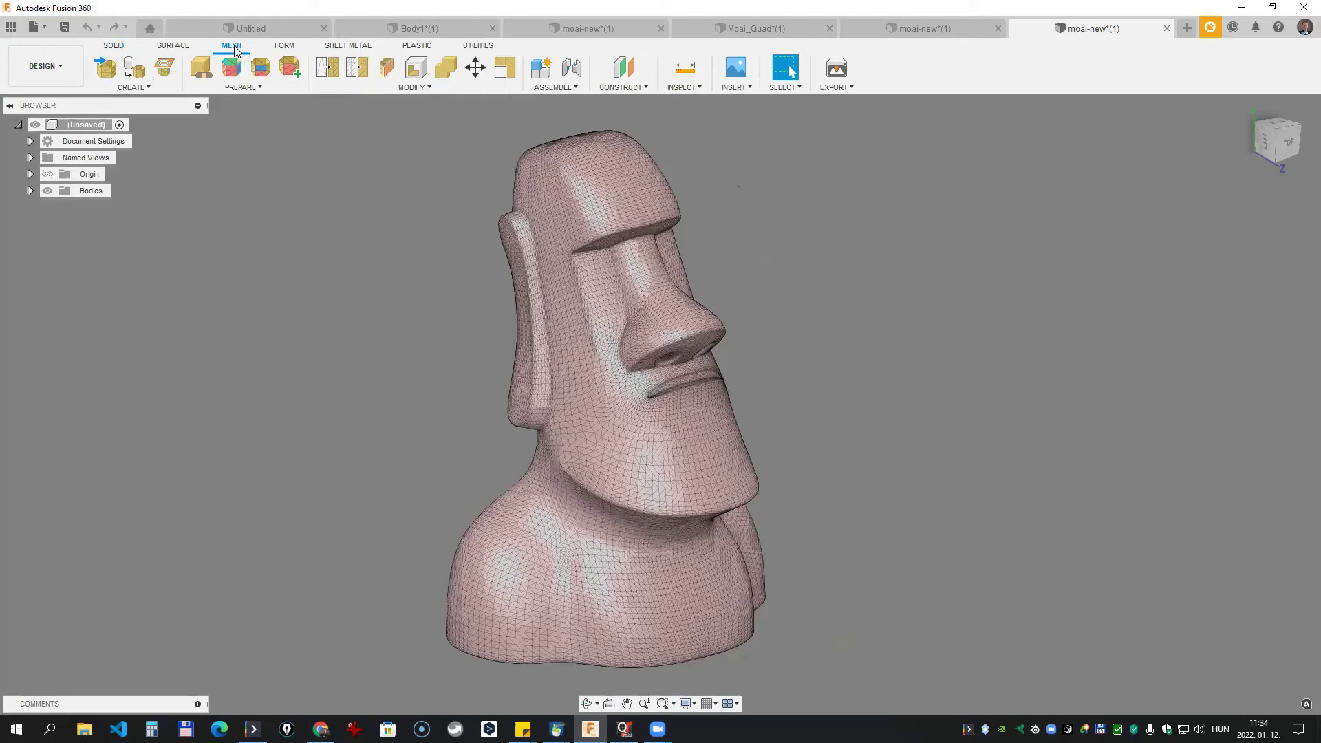
pyautogui.click(413, 87)
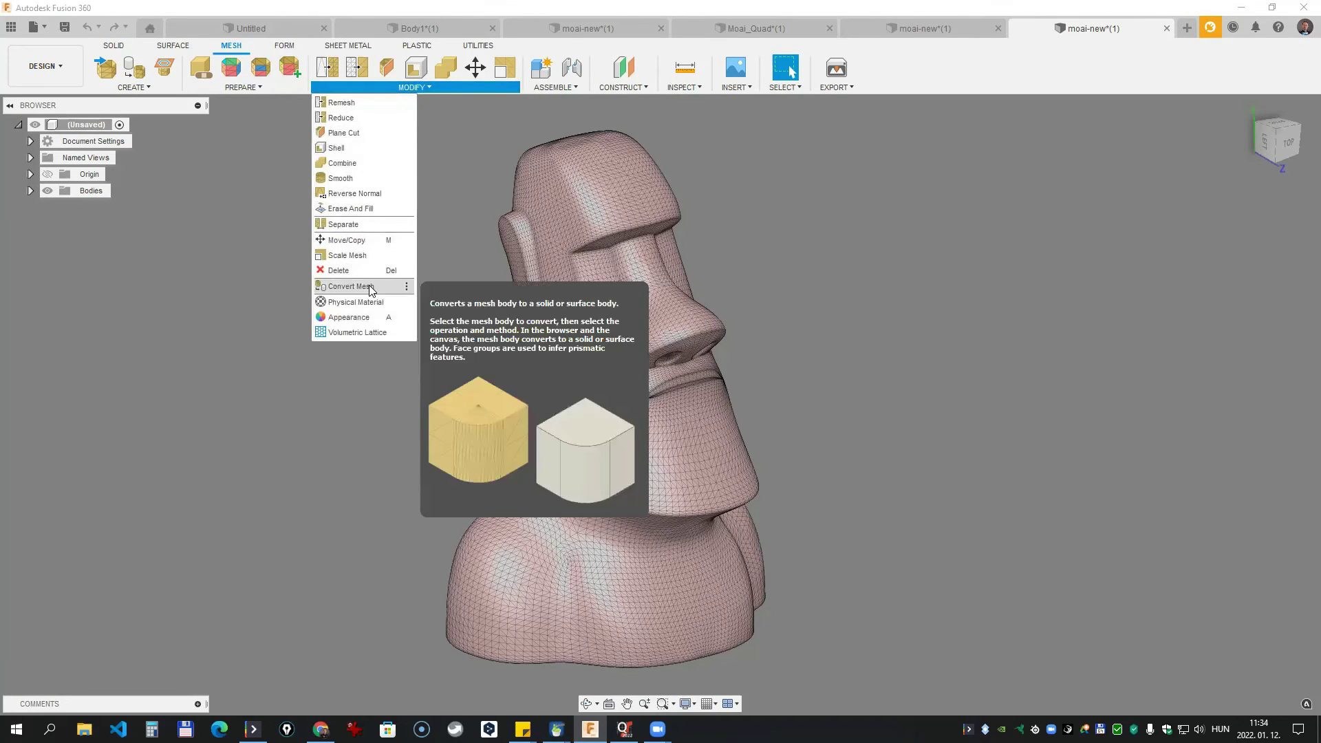
pyautogui.click(361, 288)
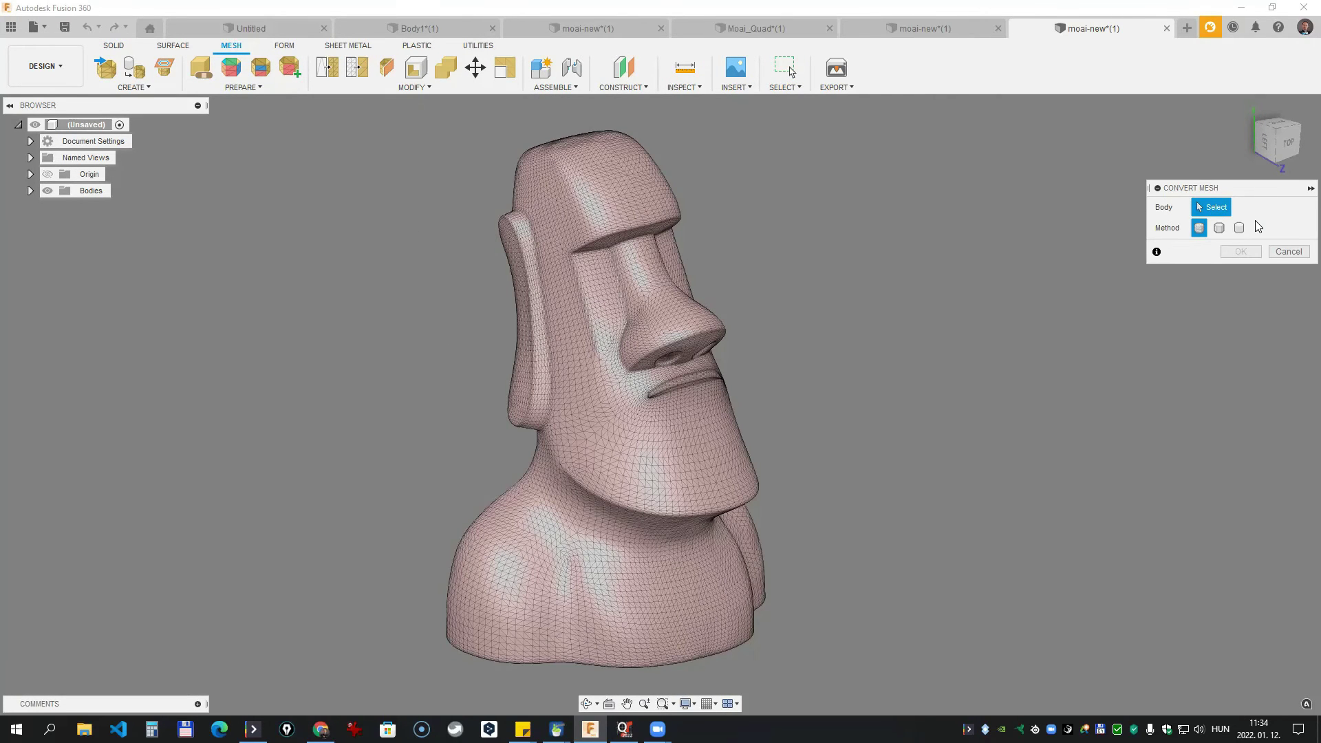
pyautogui.click(1239, 228)
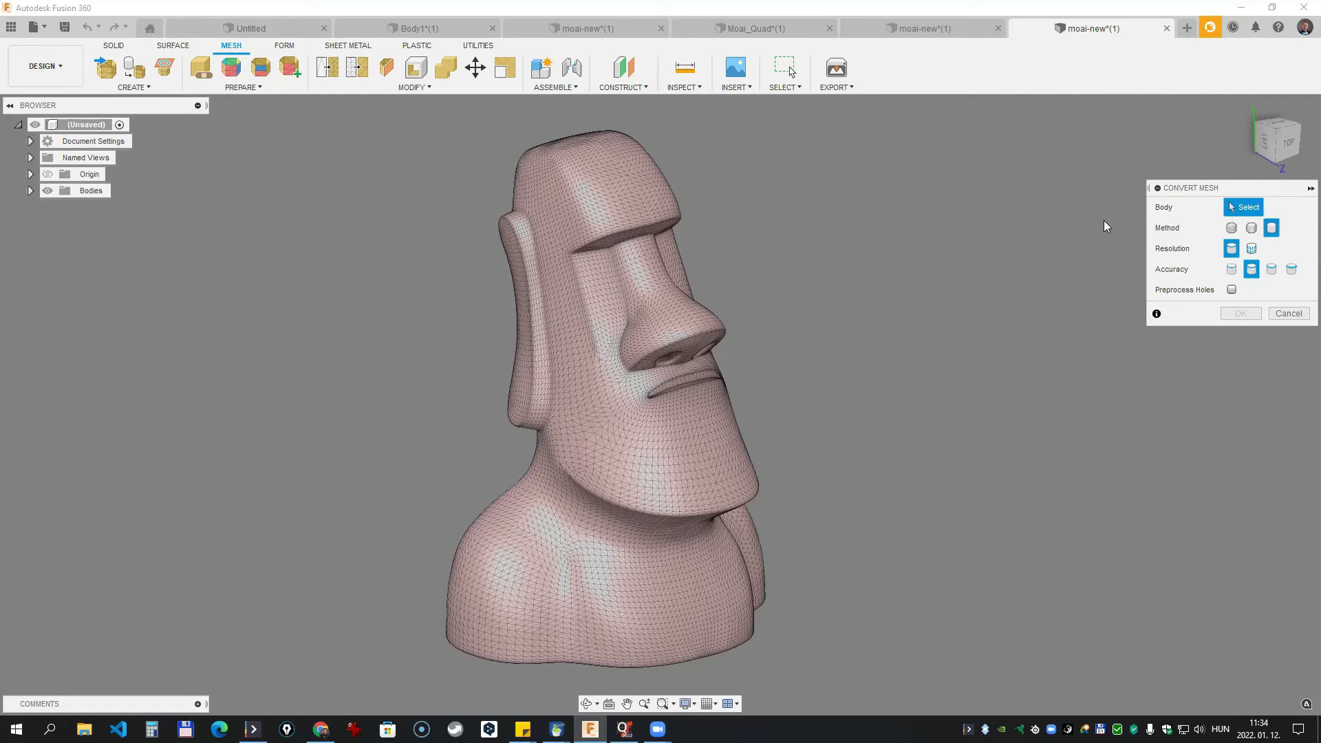
pyautogui.click(666, 297)
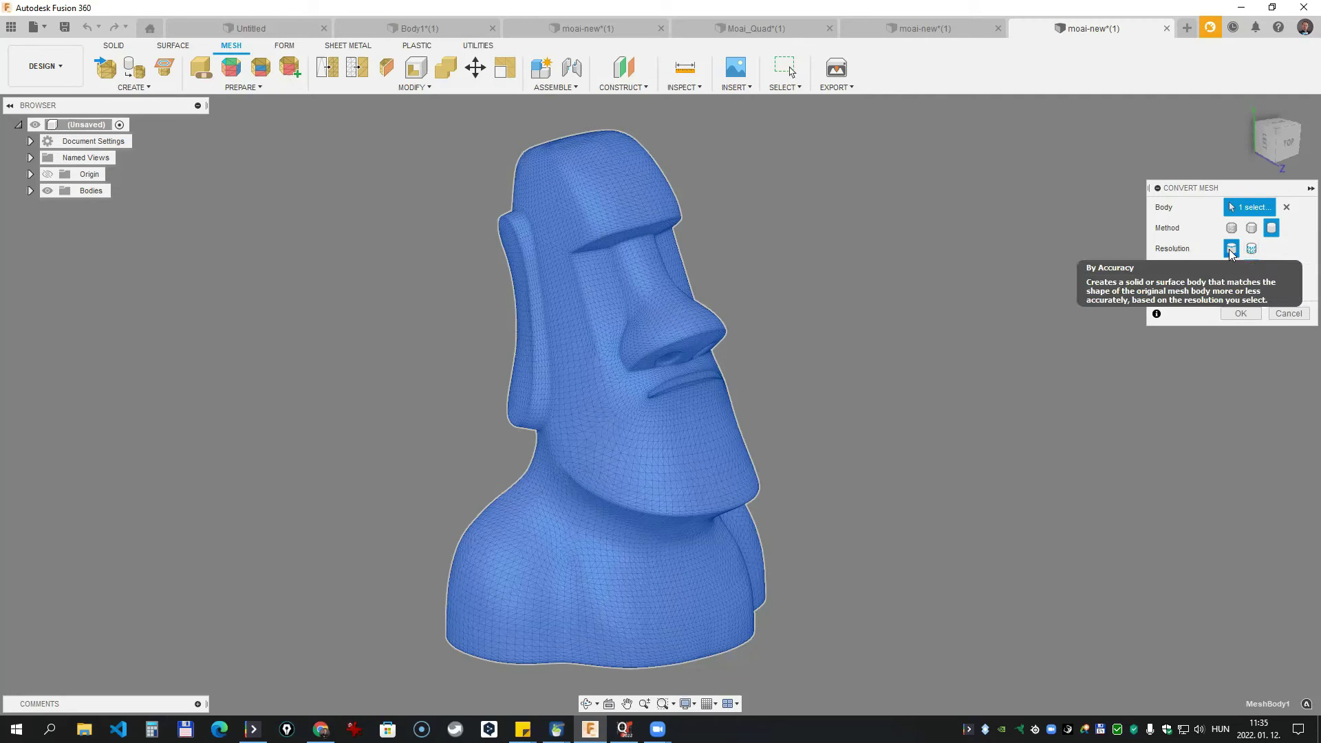
pyautogui.click(1230, 251)
pyautogui.click(1249, 271)
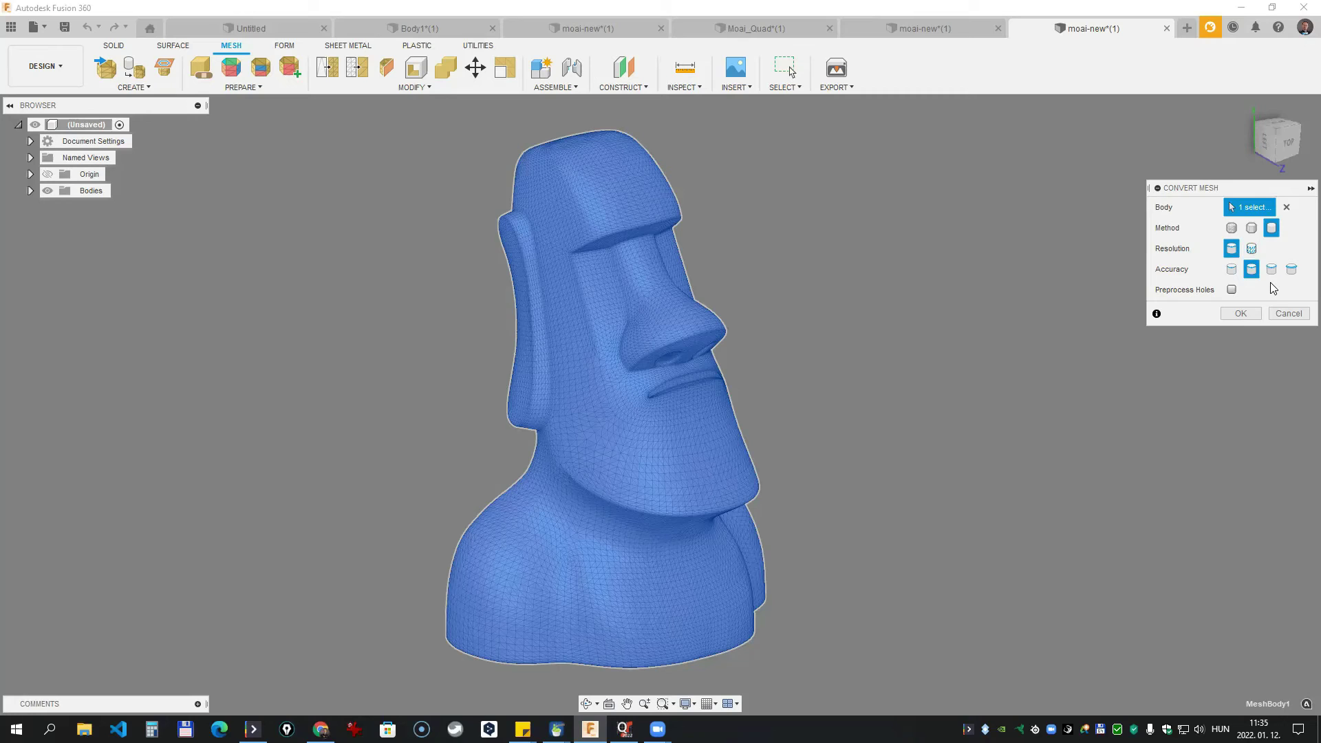
pyautogui.click(1242, 314)
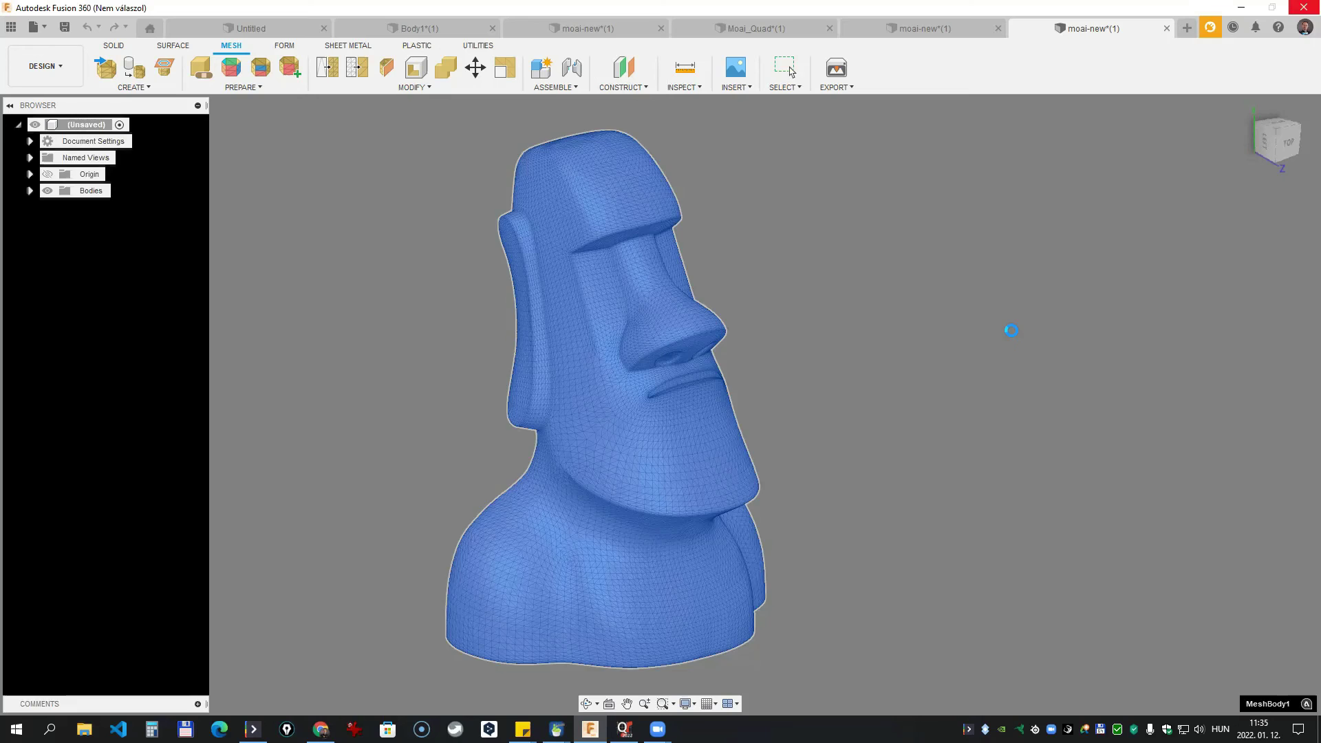
pyautogui.keyDown('shift'); pyautogui.moveTo(887, 341); pyautogui.dragTo(932, 336, button='middle'); pyautogui.keyUp('shift')
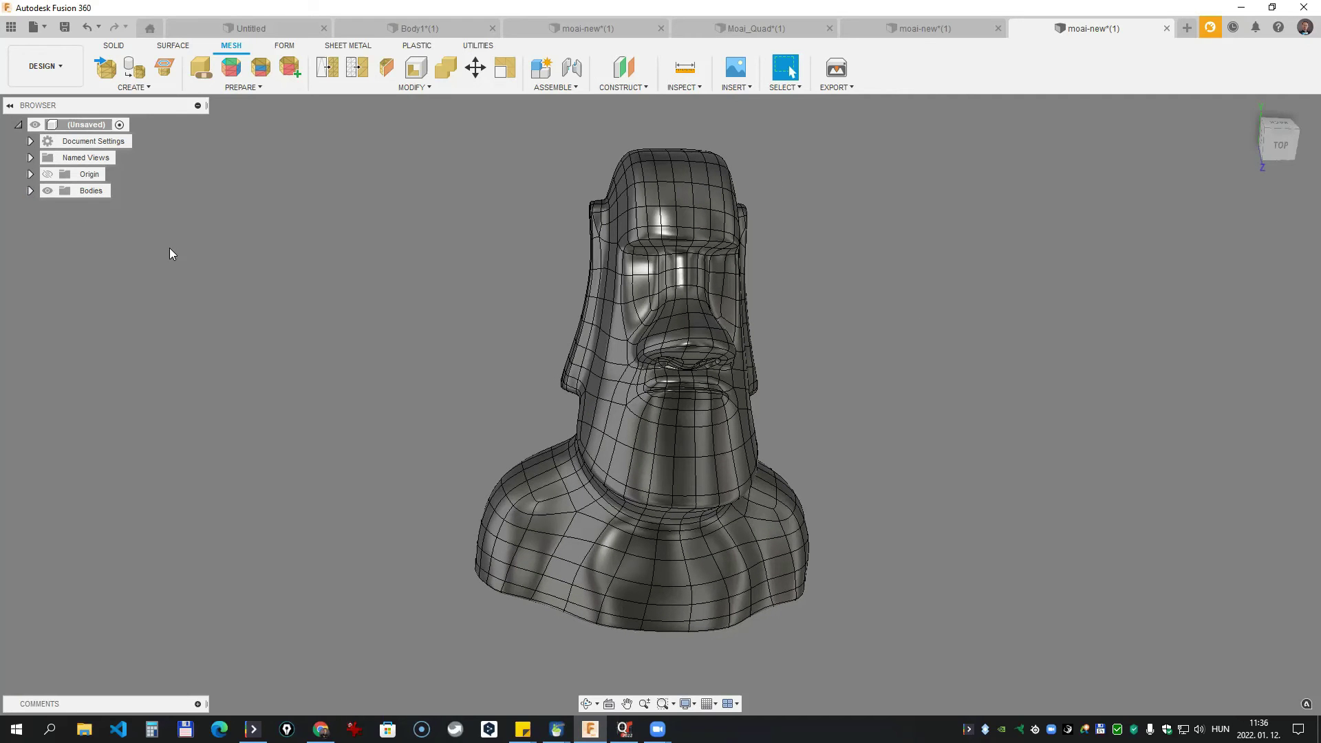
# - Expand the Bodies list and orbit to inspect the quad moai surface
pyautogui.click(30, 190)
pyautogui.keyDown('shift'); pyautogui.moveTo(241, 240); pyautogui.dragTo(293, 254, button='middle'); pyautogui.keyUp('shift')
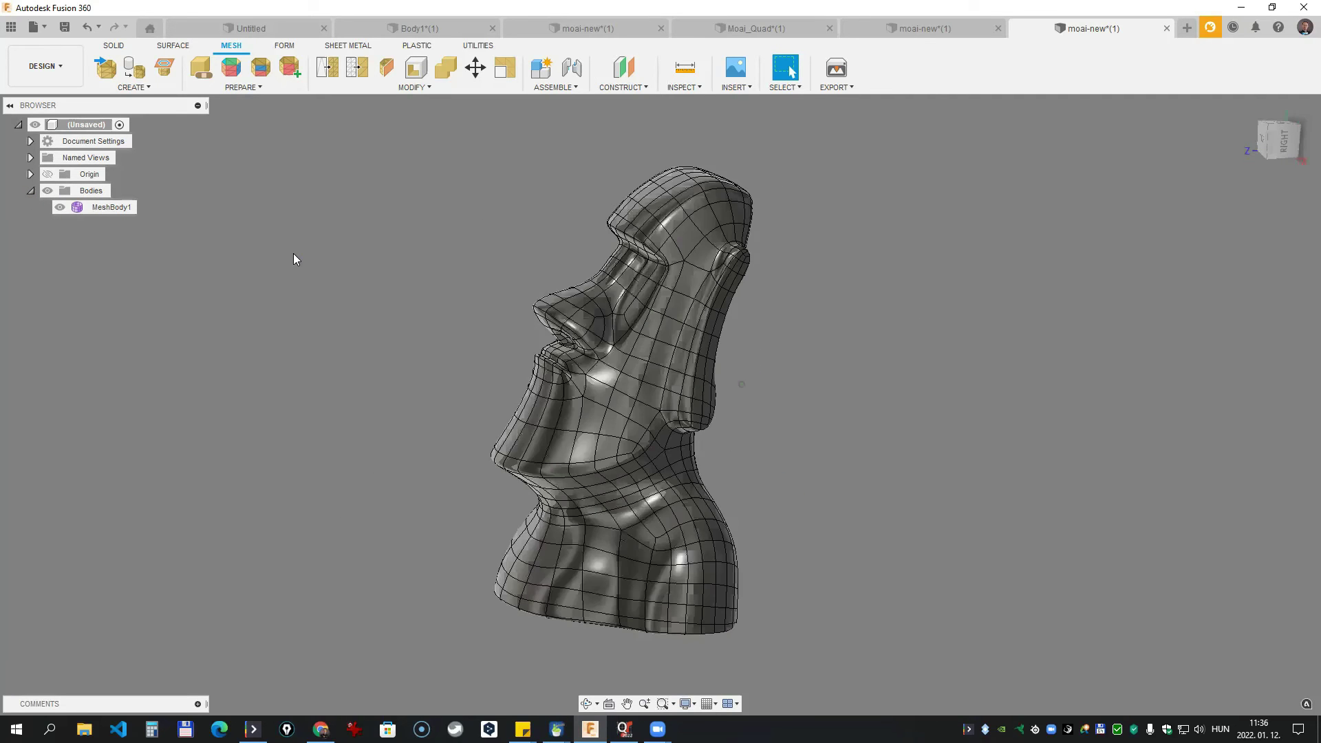
pyautogui.keyDown('shift'); pyautogui.moveTo(293, 253); pyautogui.dragTo(414, 226, button='middle'); pyautogui.keyUp('shift')
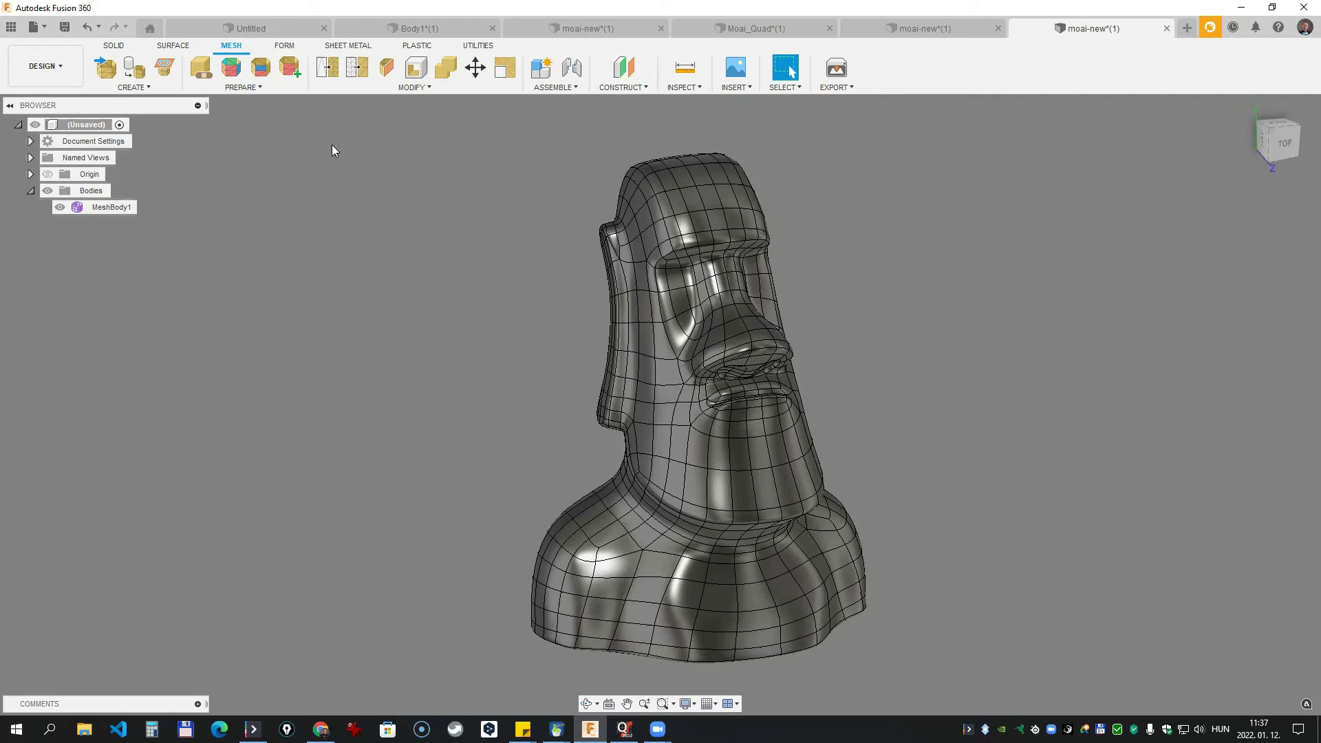
# - Select the moai form body in T-Splines to BRep conversion, then close it without converting
pyautogui.click(282, 46)
pyautogui.click(442, 87)
pyautogui.click(454, 148)
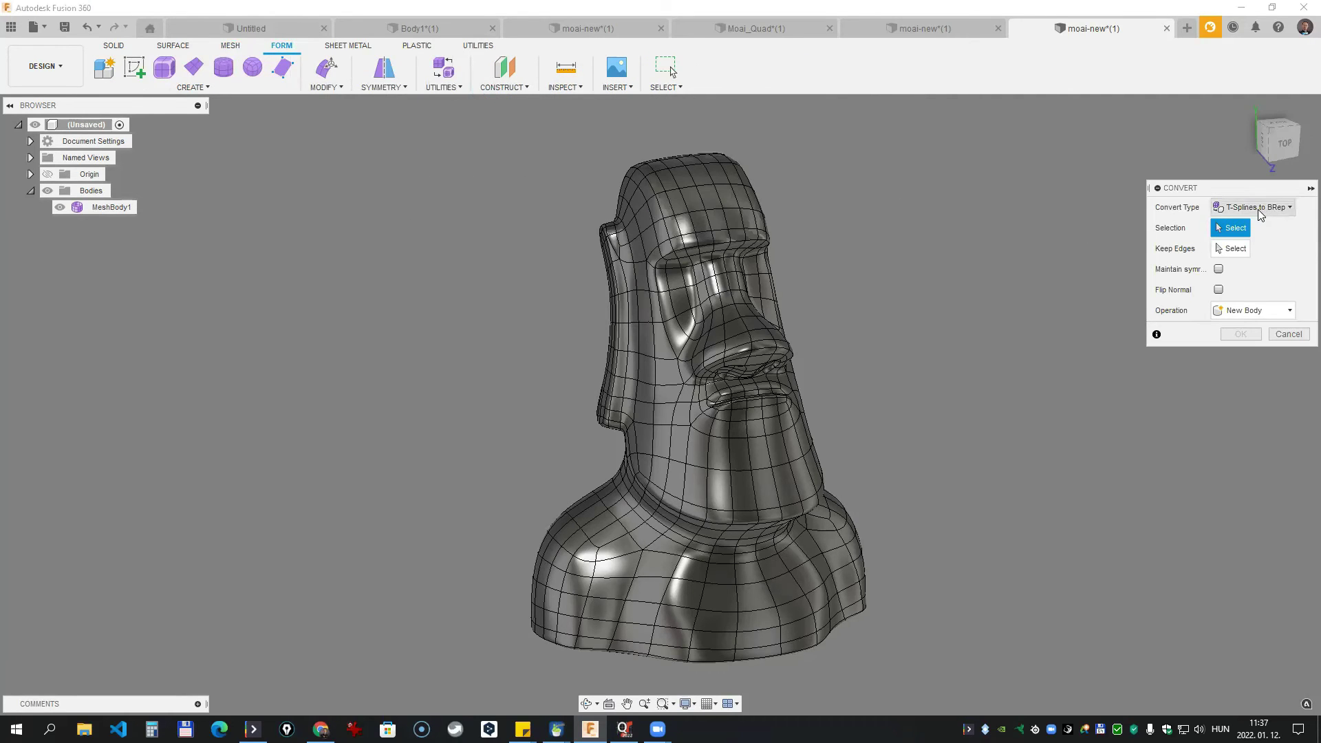
pyautogui.click(773, 311)
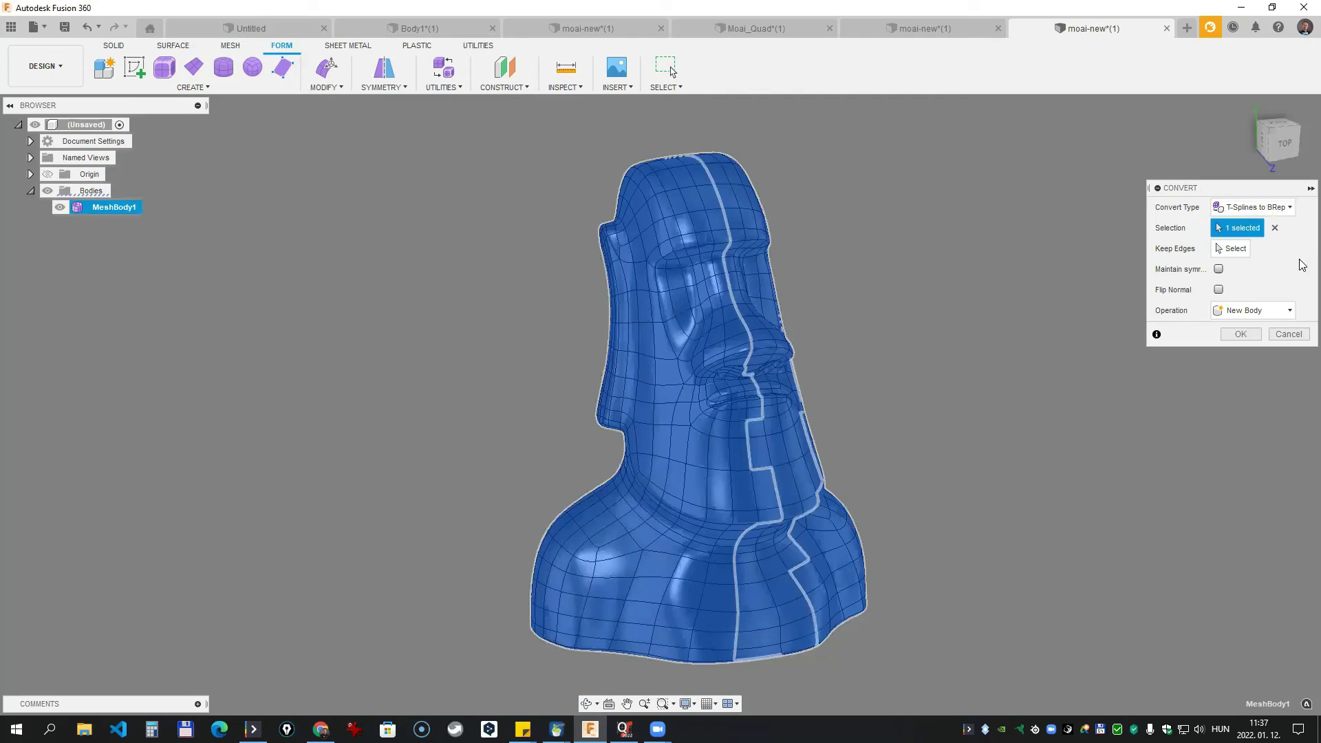
pyautogui.click(1259, 334)
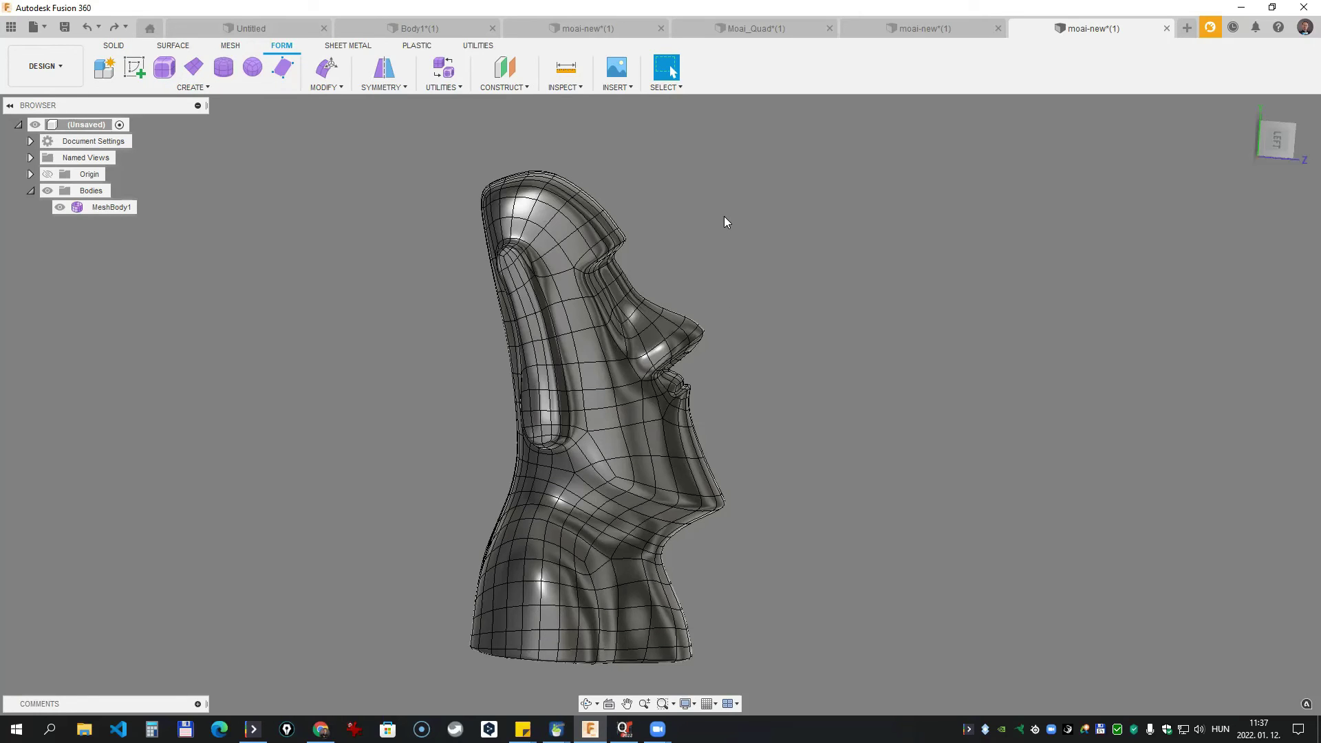
# - Lasso-select the moai's nose faces using Freeform Selection
pyautogui.click(671, 90)
pyautogui.click(691, 127)
pyautogui.moveTo(725, 339); pyautogui.dragTo(730, 308)
pyautogui.keyDown('shift'); pyautogui.moveTo(729, 306); pyautogui.dragTo(675, 283, button='middle'); pyautogui.keyUp('shift')
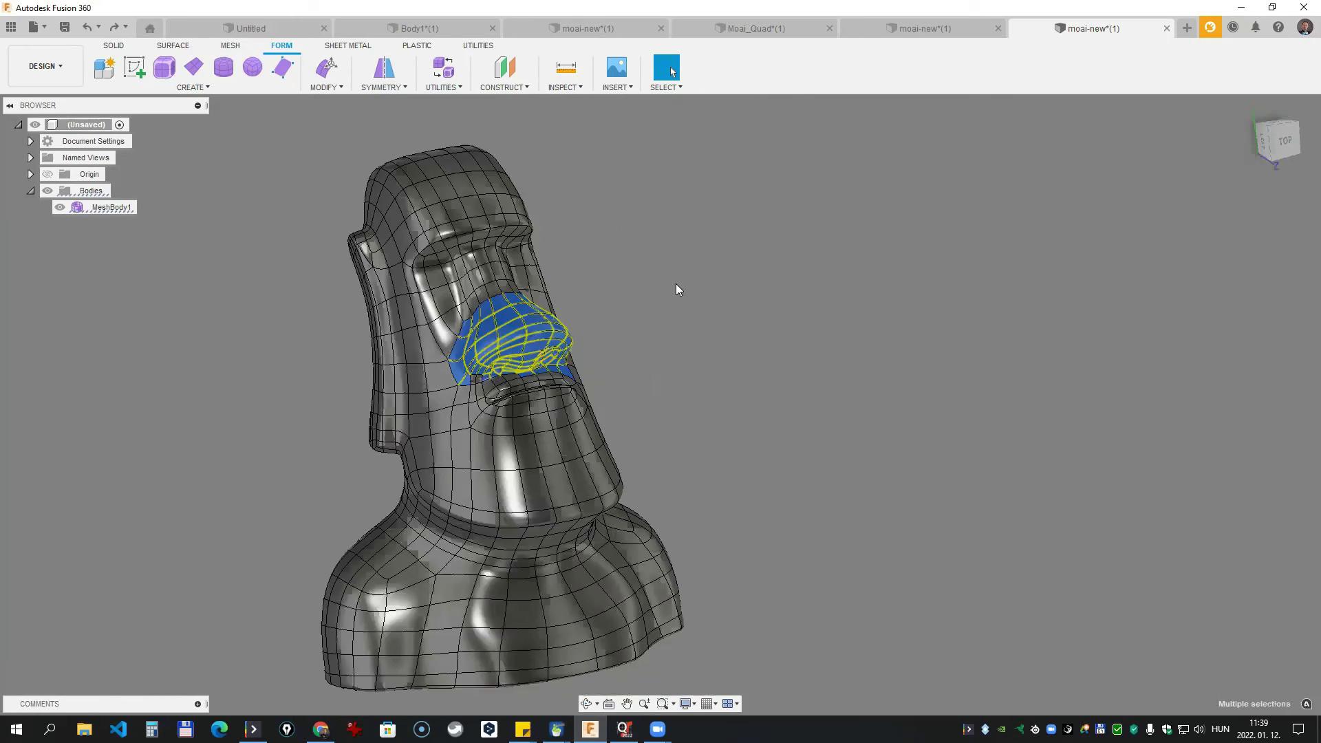
pyautogui.scroll(5, 675, 284)
pyautogui.moveTo(478, 321)
pyautogui.keyDown('shift'); pyautogui.mouseDown(button='middle')
pyautogui.moveTo(605, 324)
pyautogui.moveTo(684, 413)
pyautogui.moveTo(799, 374)
pyautogui.moveTo(745, 358)
pyautogui.moveTo(716, 323)
pyautogui.mouseUp(button='middle'); pyautogui.keyUp('shift')
pyautogui.scroll(-3, 745, 357)
# - Translate the selected nose faces 20 mm outward with Edit Form
pyautogui.click(326, 87)
pyautogui.click(337, 111)
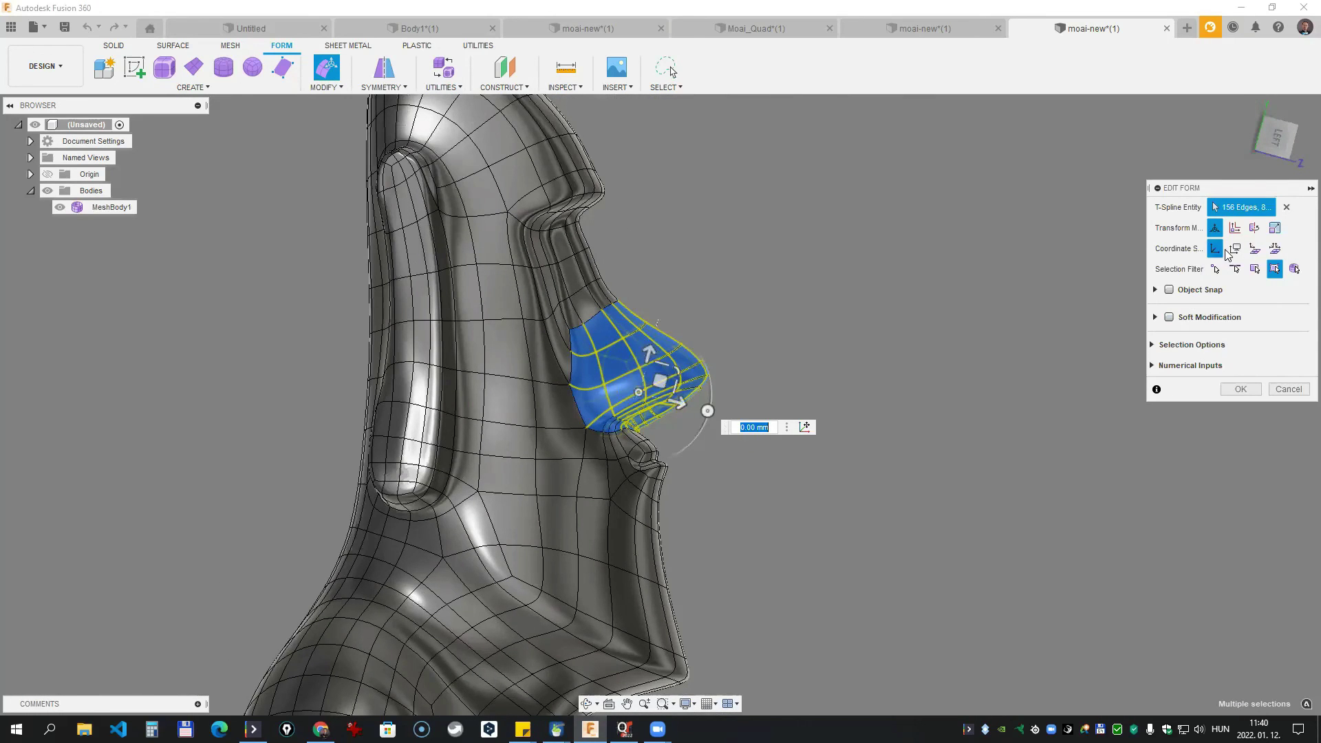
pyautogui.click(1234, 228)
pyautogui.moveTo(685, 373); pyautogui.dragTo(723, 372)
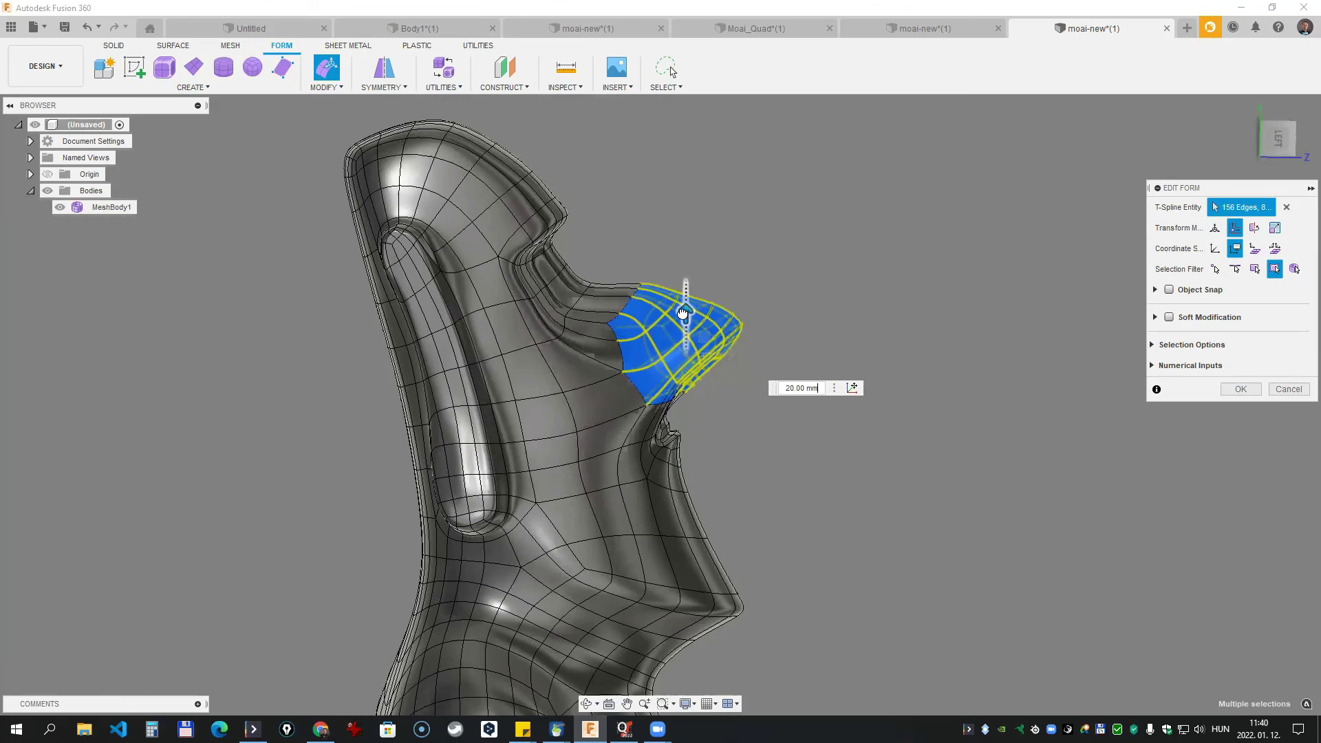
pyautogui.keyDown('shift'); pyautogui.moveTo(683, 313); pyautogui.dragTo(968, 372, button='middle'); pyautogui.keyUp('shift')
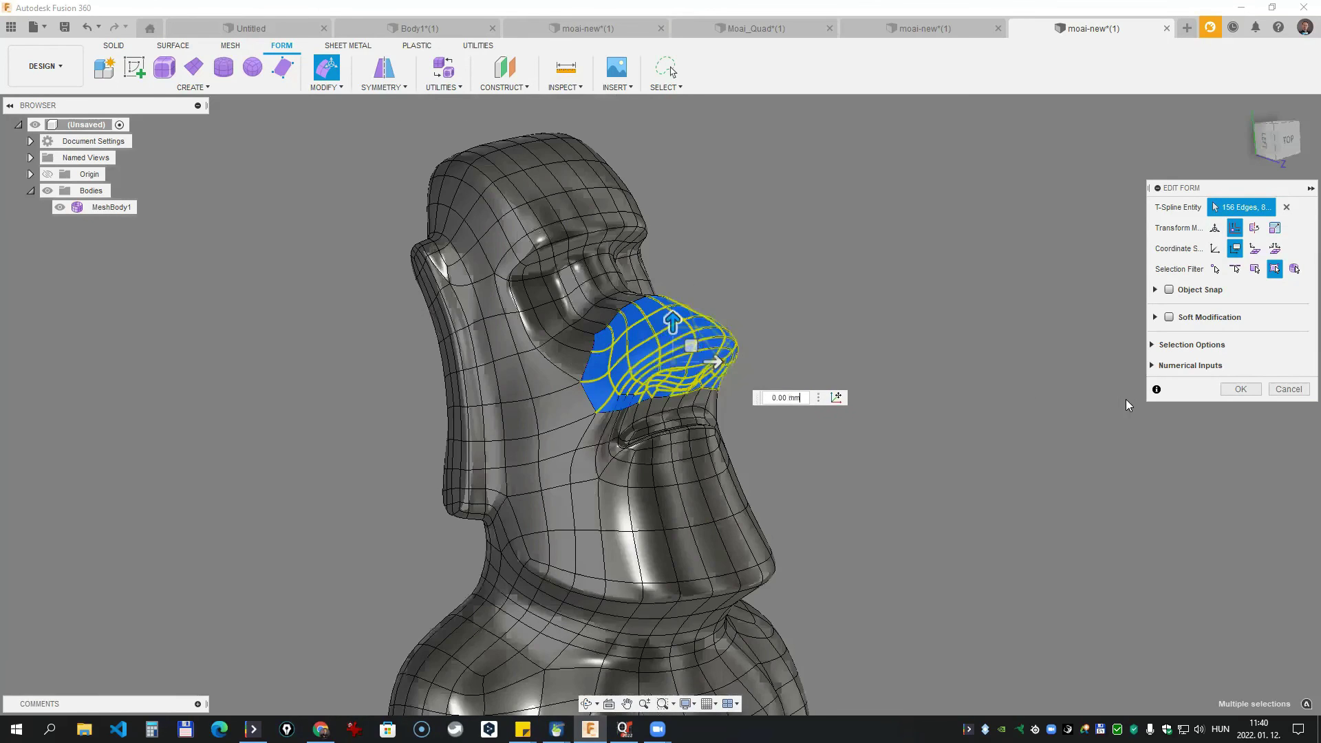
pyautogui.click(1241, 388)
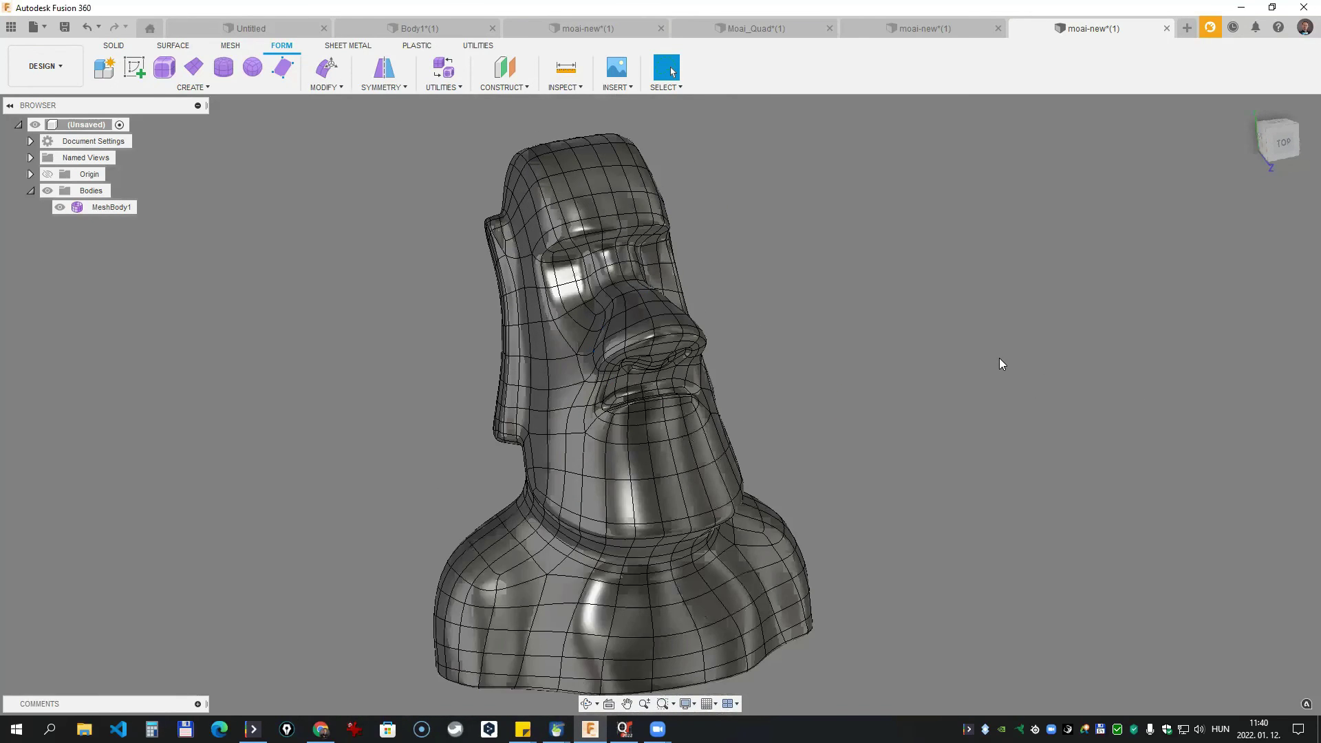
# - Convert the edited moai T-spline body (MeshBody1) to a solid BRep body, Body2
pyautogui.keyDown('shift'); pyautogui.moveTo(999, 358); pyautogui.dragTo(472, 141, button='middle'); pyautogui.keyUp('shift')
pyautogui.click(438, 88)
pyautogui.click(448, 149)
pyautogui.click(715, 318)
pyautogui.click(1240, 334)
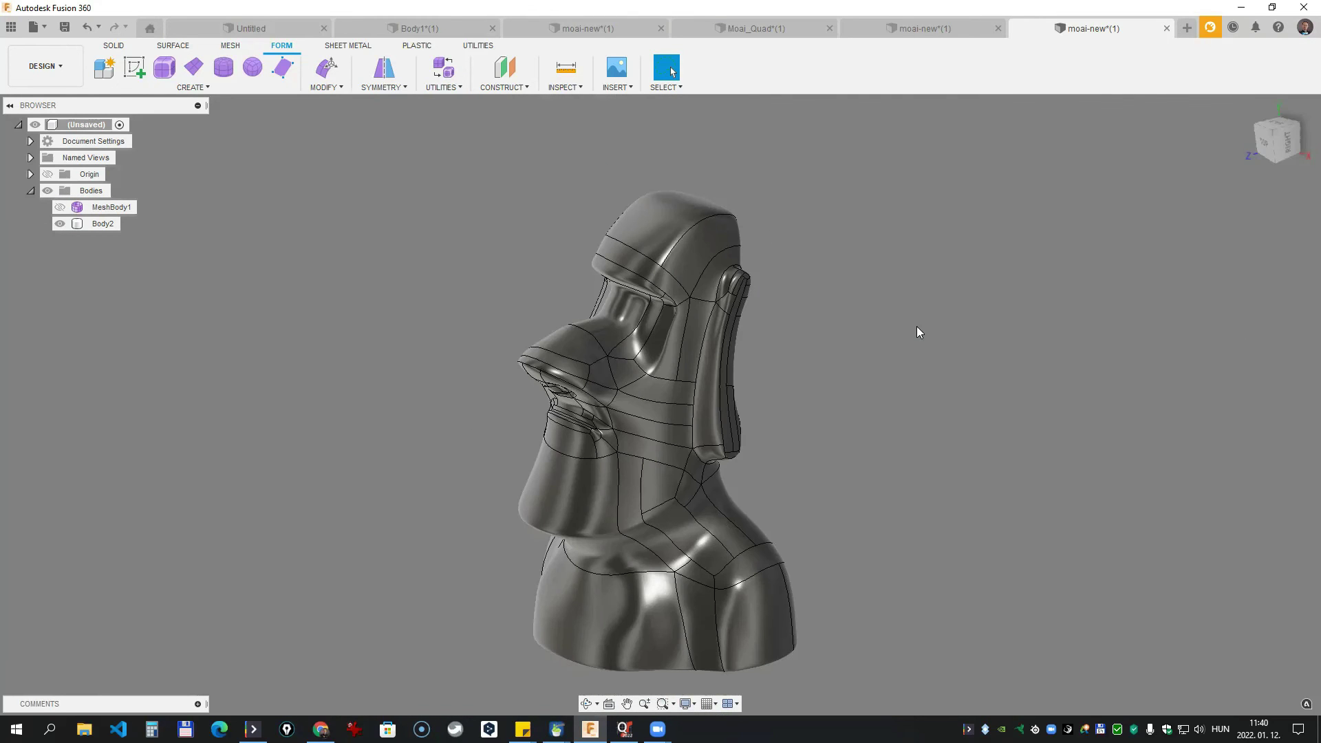